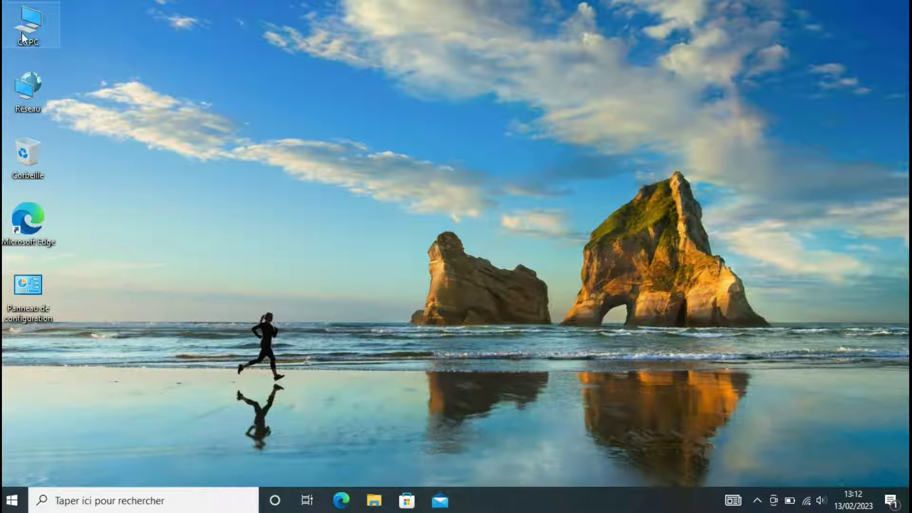
- Open Gestion de l'ordinateur via Gérer in the Ce PC context menu
right_click(41, 16)
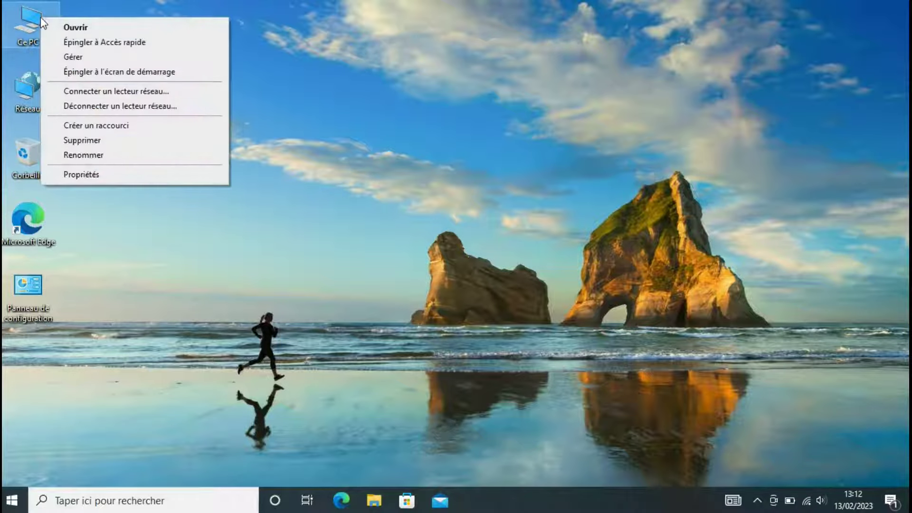
click(76, 57)
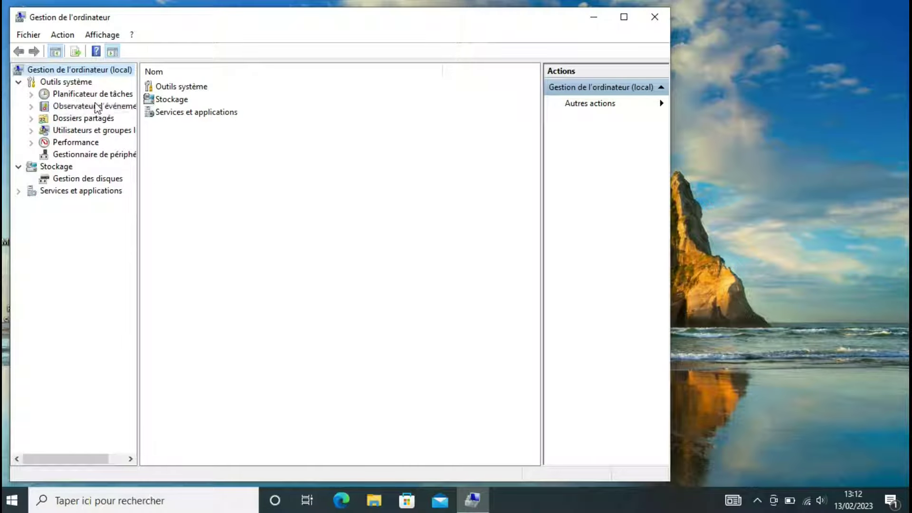
- Show the Utilisateurs list under Local Users and Groups, widen the Nom column, and start Nouvel utilisateur
click(57, 131)
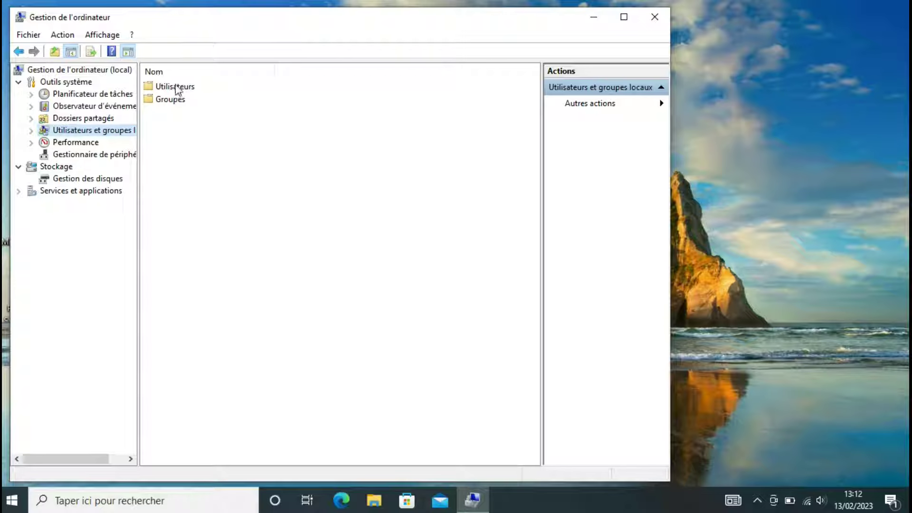
click(170, 88)
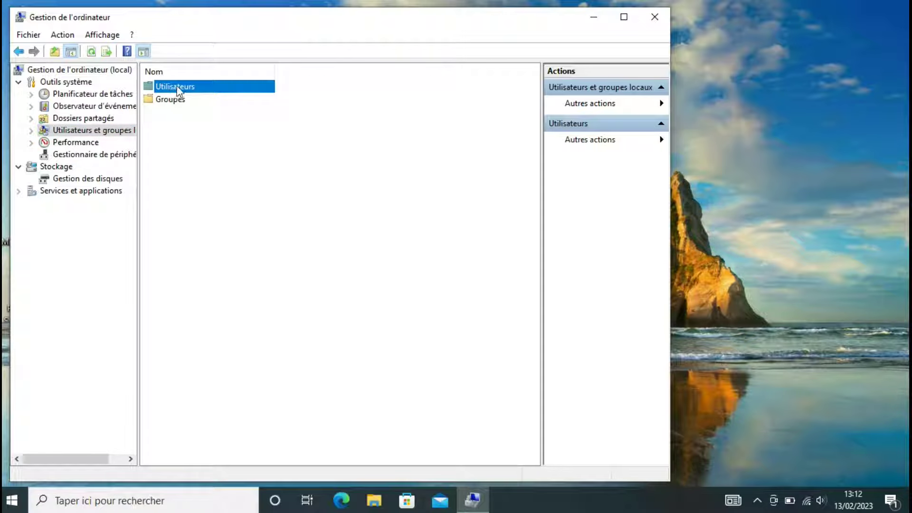
double_click(179, 90)
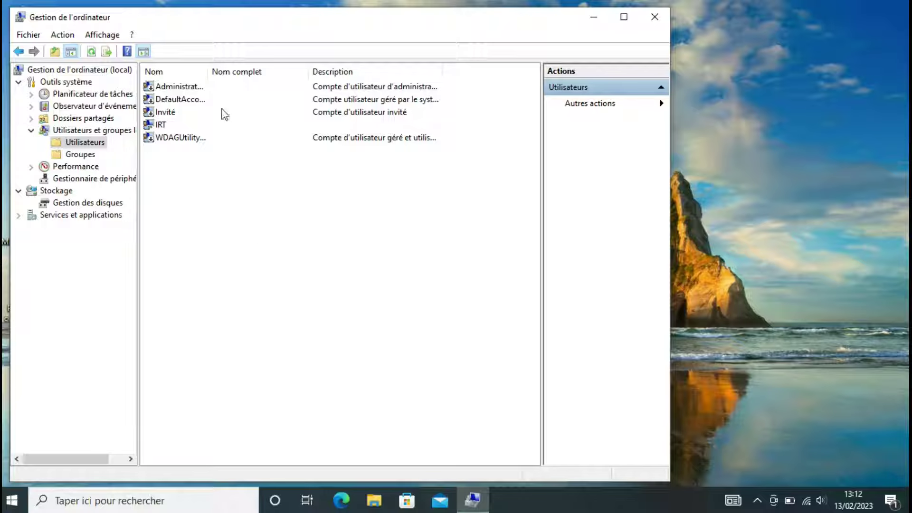
drag(207, 71, 257, 71)
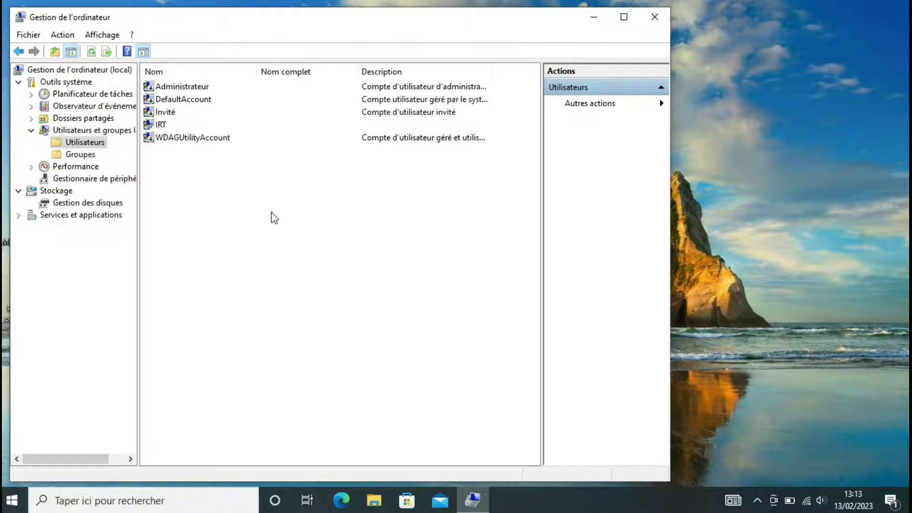
right_click(294, 214)
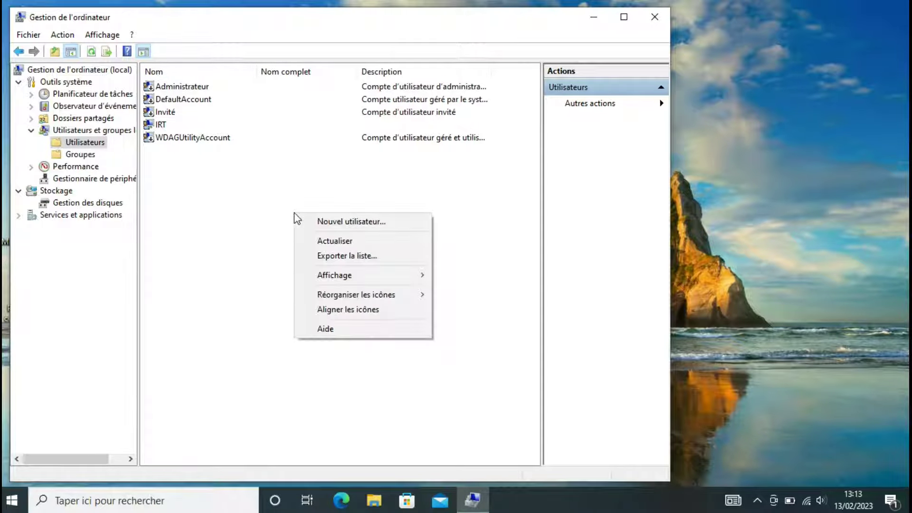
click(332, 223)
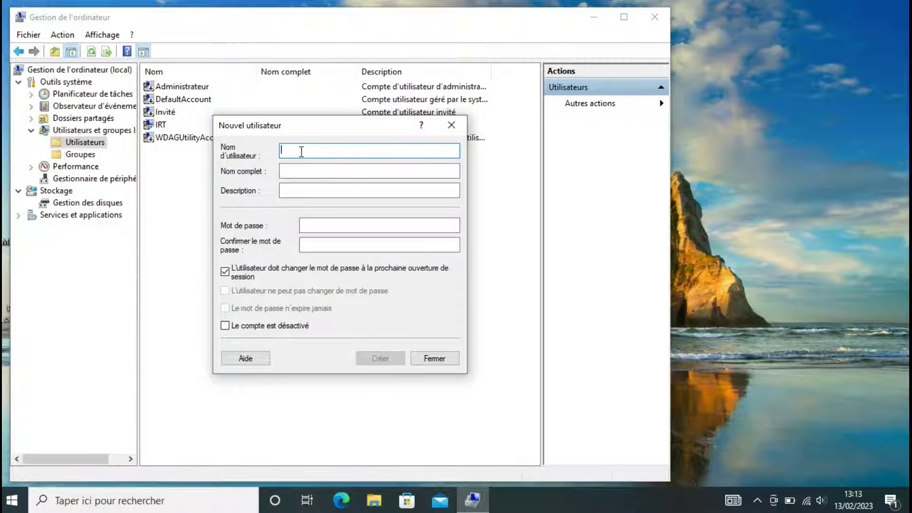
- Enter user name canonscan, its full name and description, and the account password twice
text(canonscan)
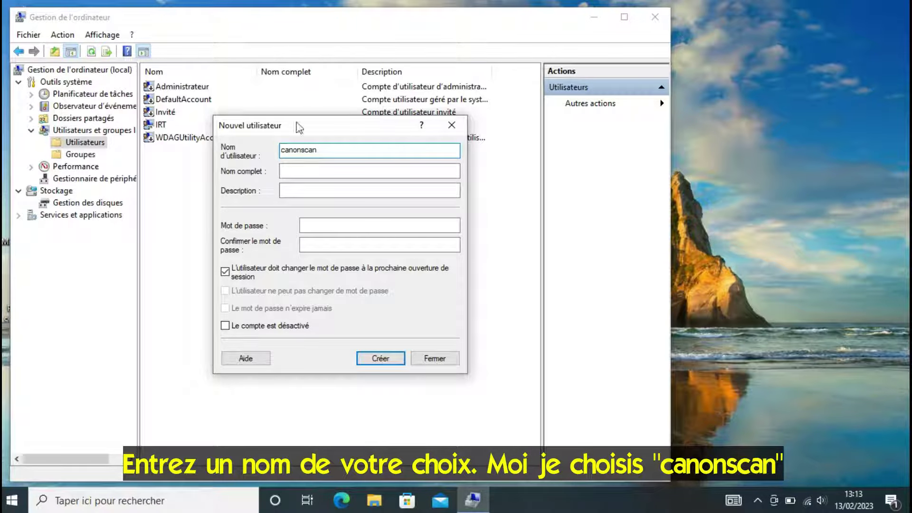
click(312, 166)
text(canonscan)
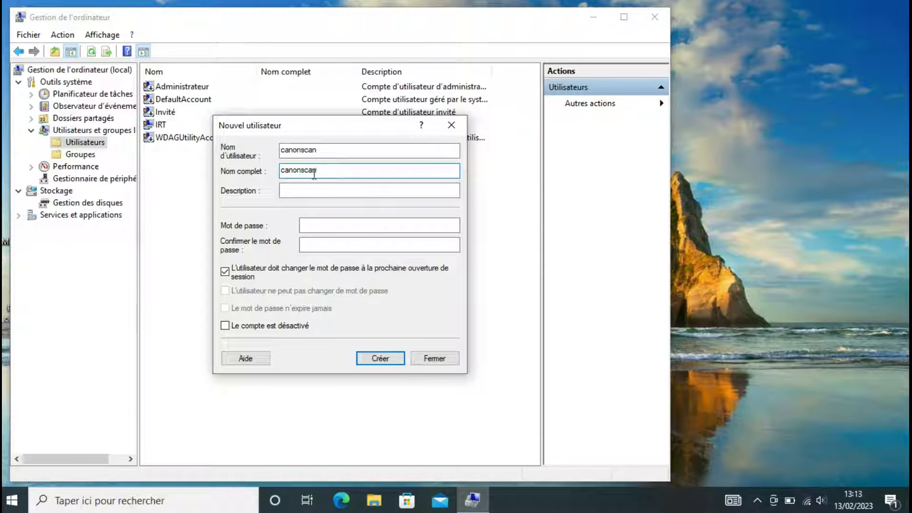
click(329, 189)
text(canonscan)
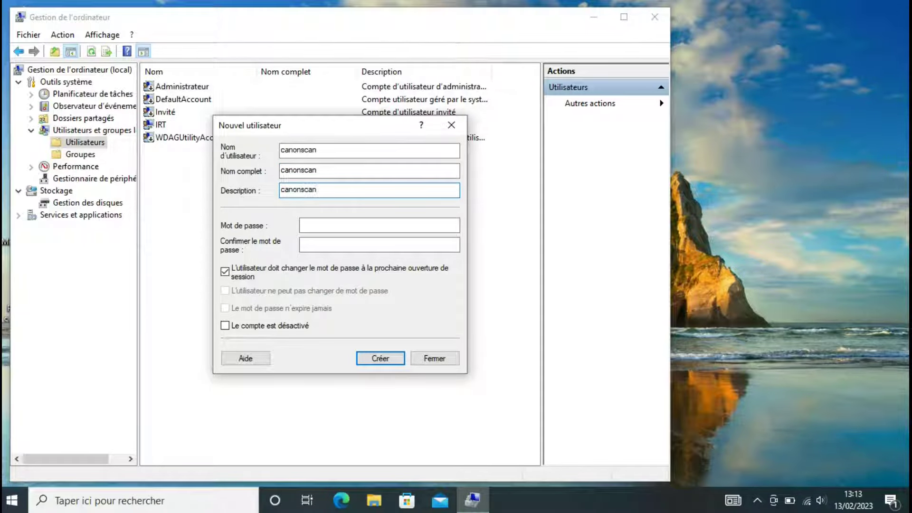
click(403, 225)
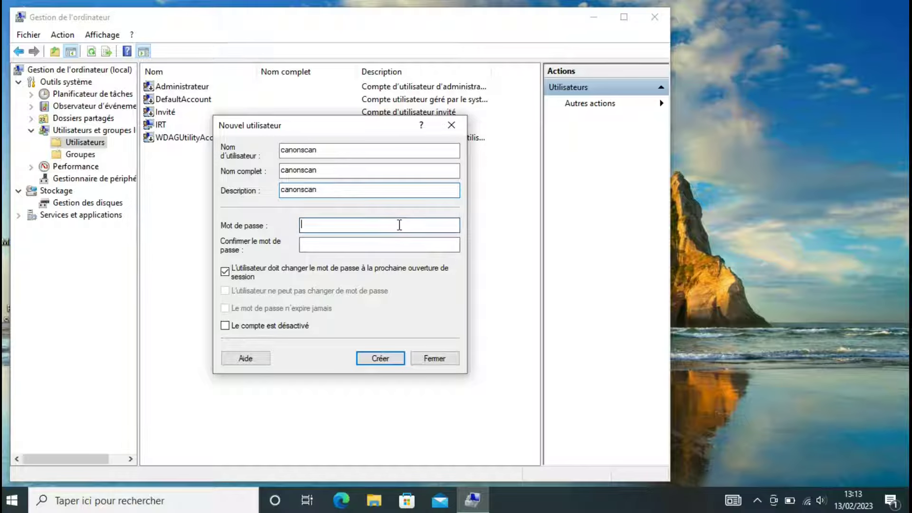
text(123)
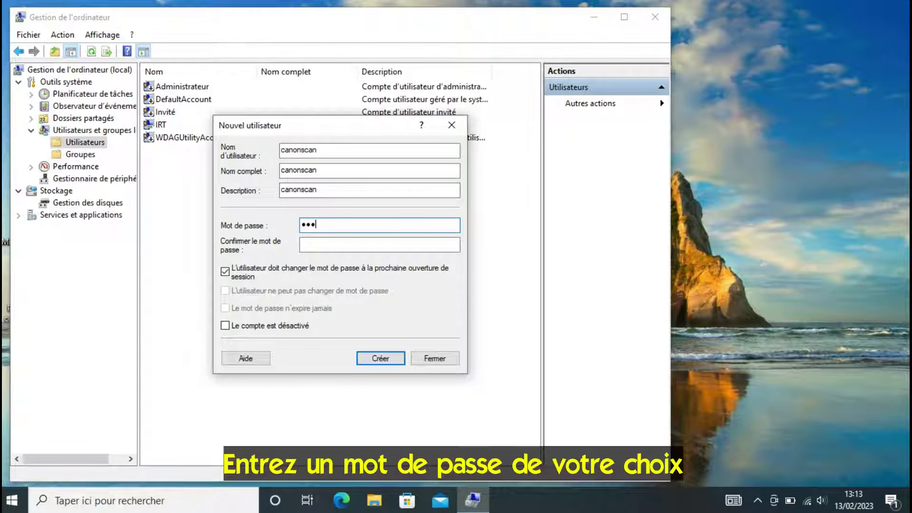
click(399, 245)
text(123456789)
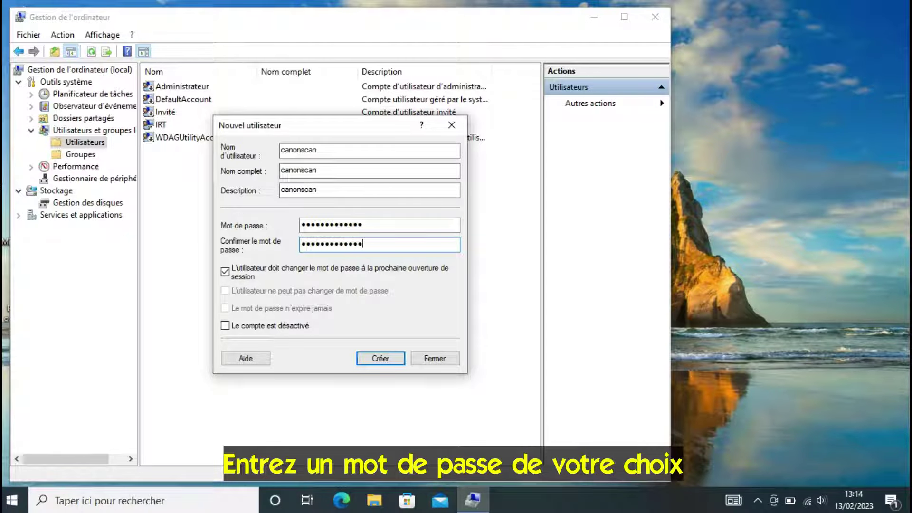
- Untick the forced password change, set the password to never expire, and create the account
click(226, 274)
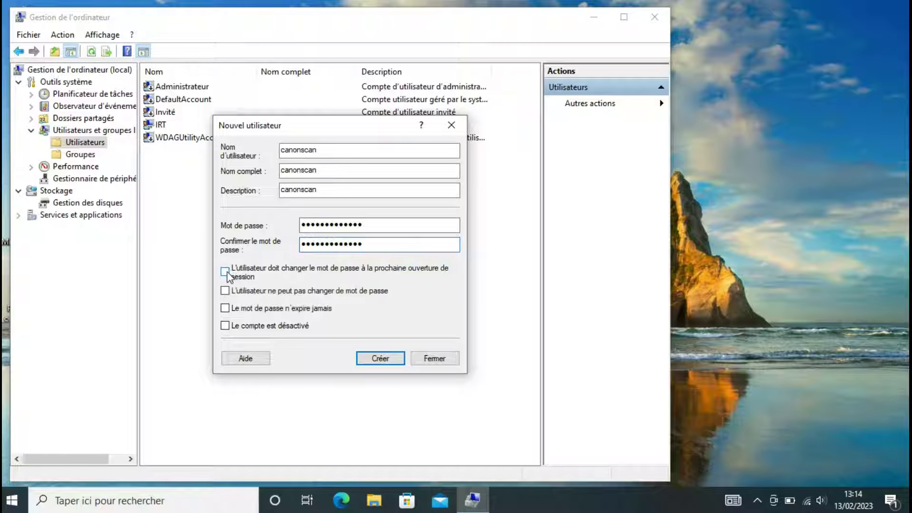
click(226, 309)
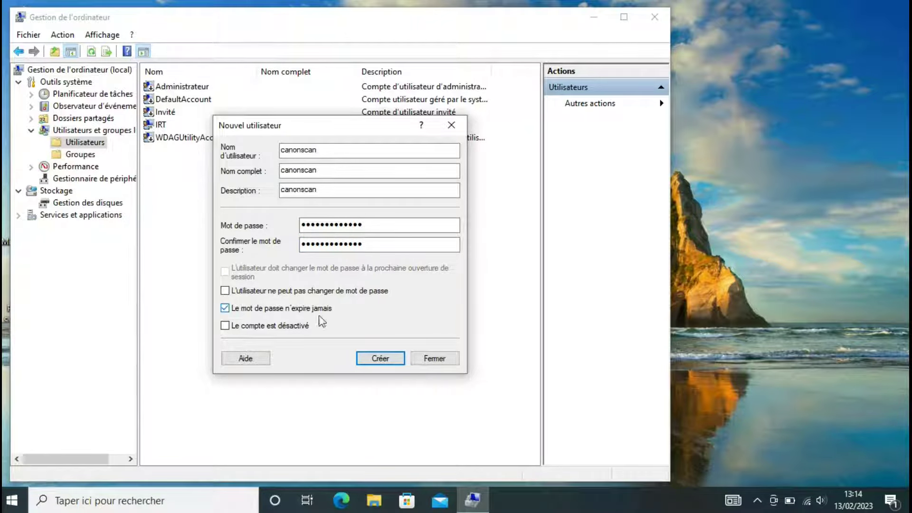
click(376, 352)
click(433, 359)
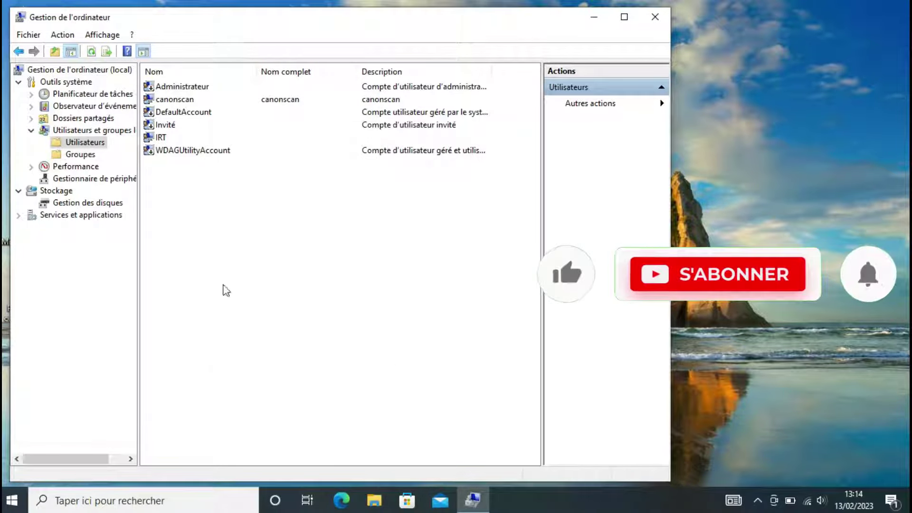
- Select and deselect canonscan in the Users list, then close Gestion de l'ordinateur
click(183, 101)
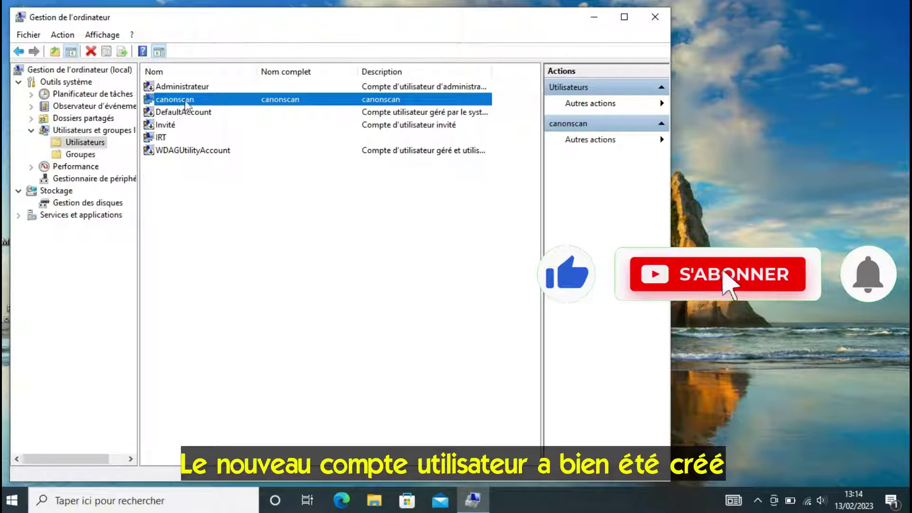
click(377, 180)
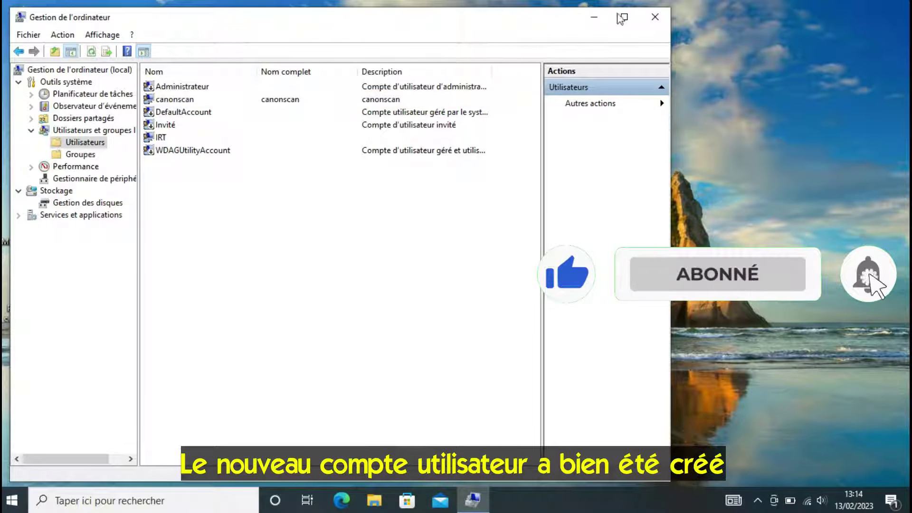
click(655, 17)
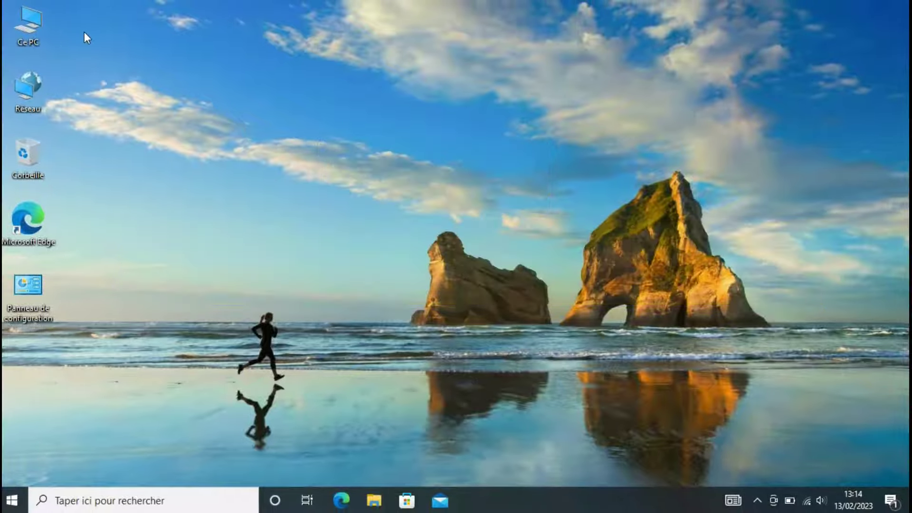
- Create a desktop folder named SCANS and move it to the middle-left of the desktop
right_click(84, 32)
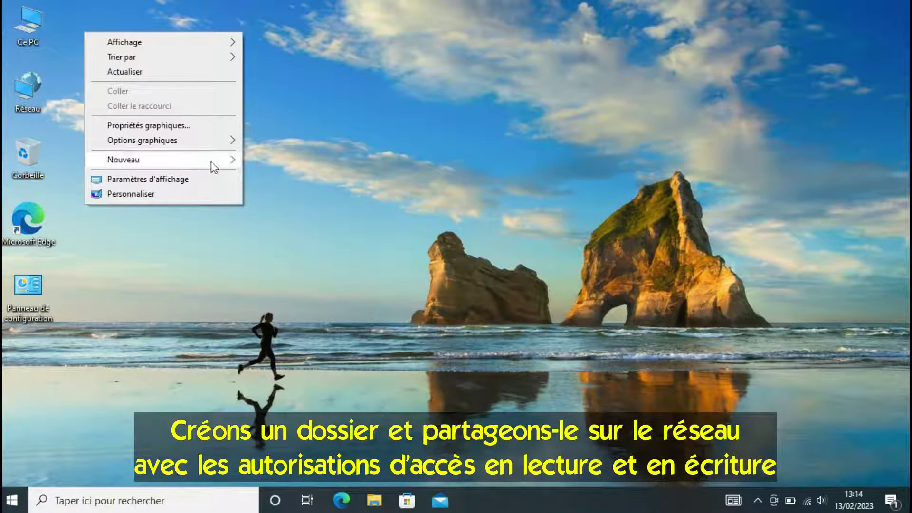
mouse_move(223, 163)
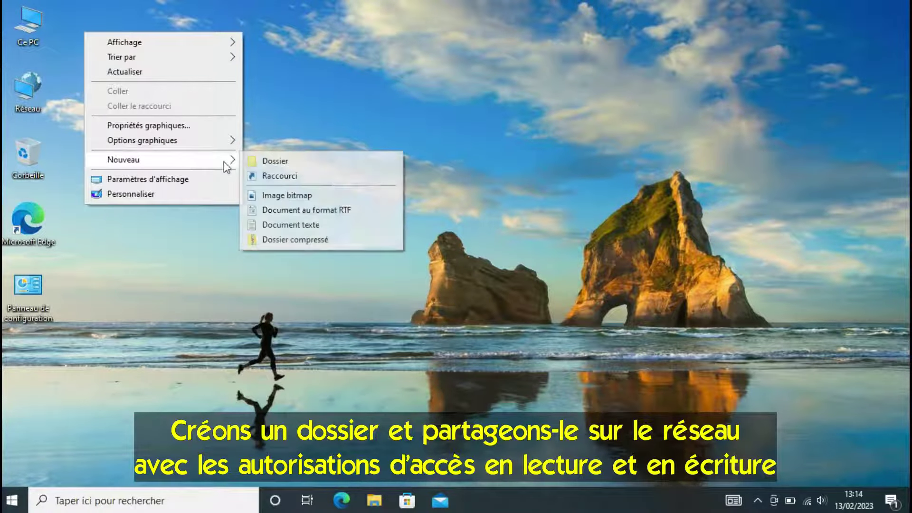
click(290, 162)
text(SCANS)
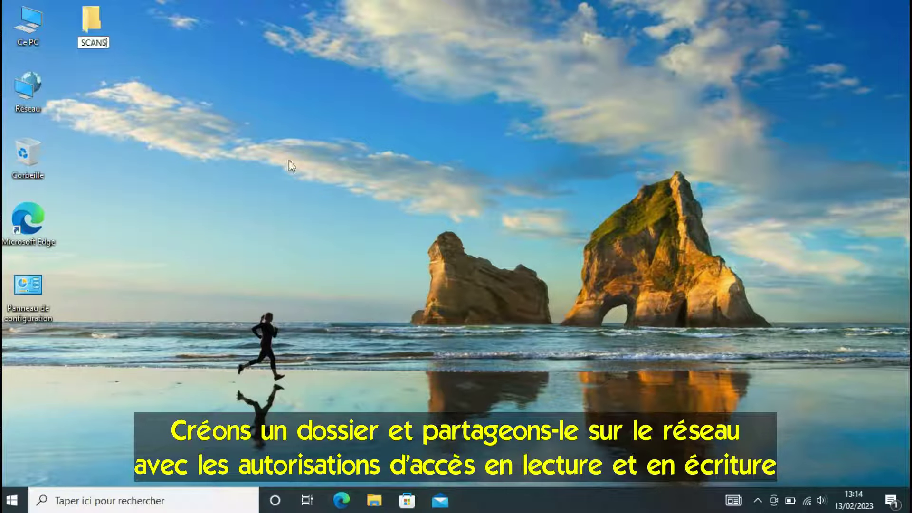
click(144, 53)
drag(97, 33, 258, 240)
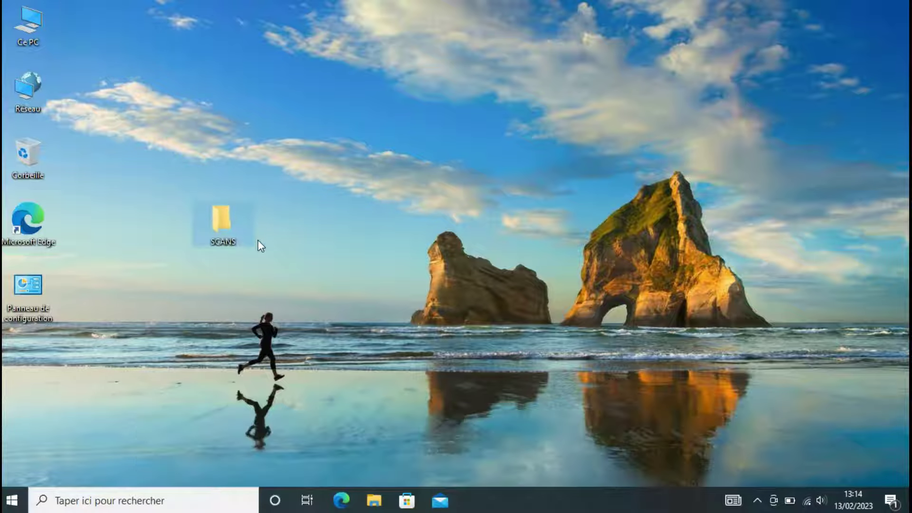
right_click(226, 220)
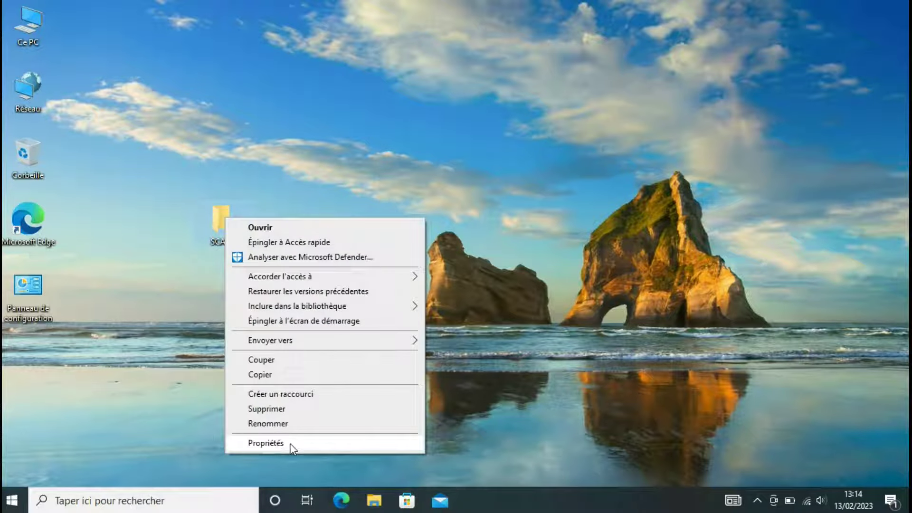
- Open the SCANS folder properties on the Partage tab and begin network sharing
click(276, 443)
drag(371, 167, 458, 106)
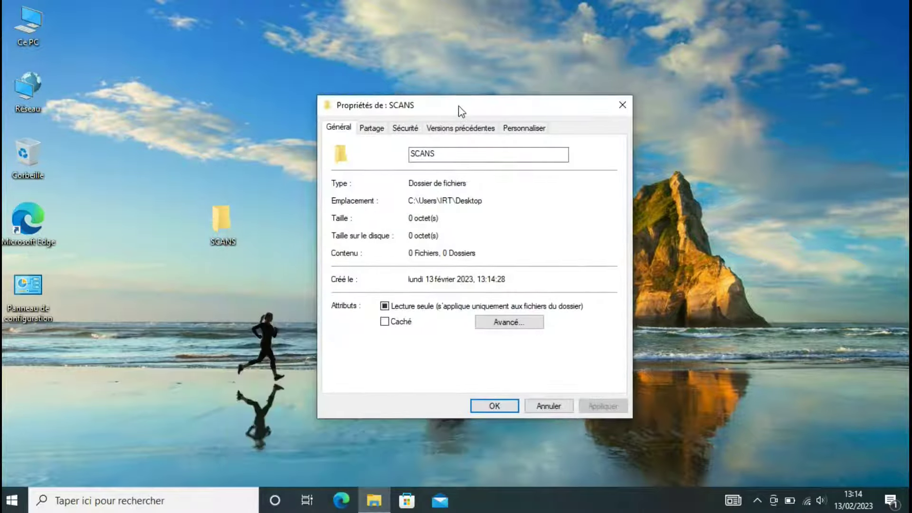
click(381, 132)
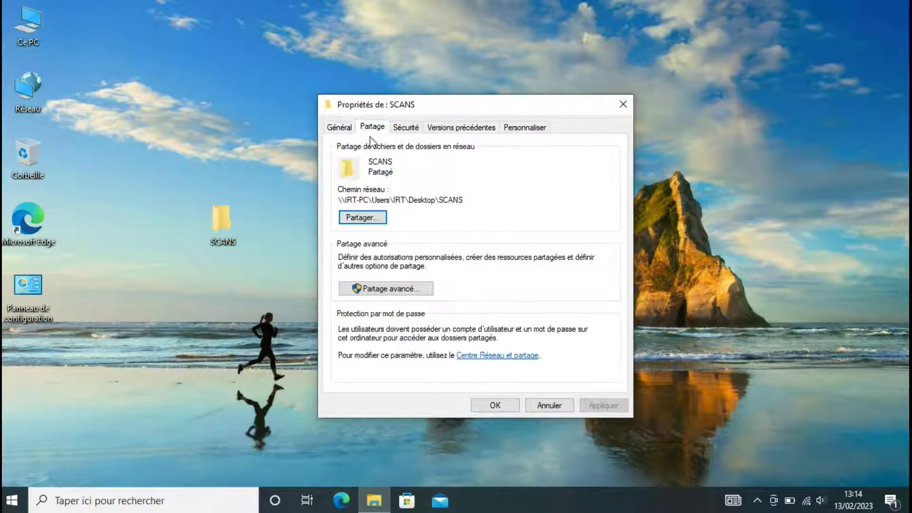
click(364, 218)
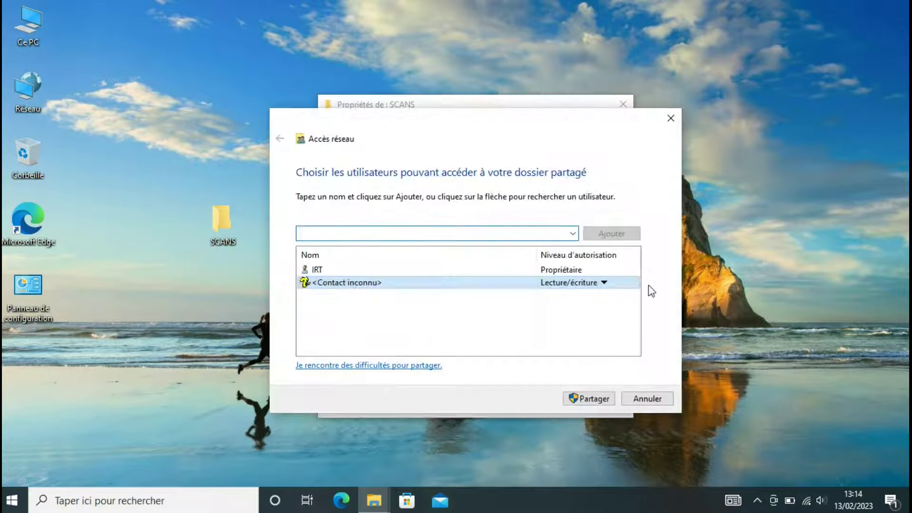
- Add canonscan with Lecture/écriture permission and share the folder
click(573, 232)
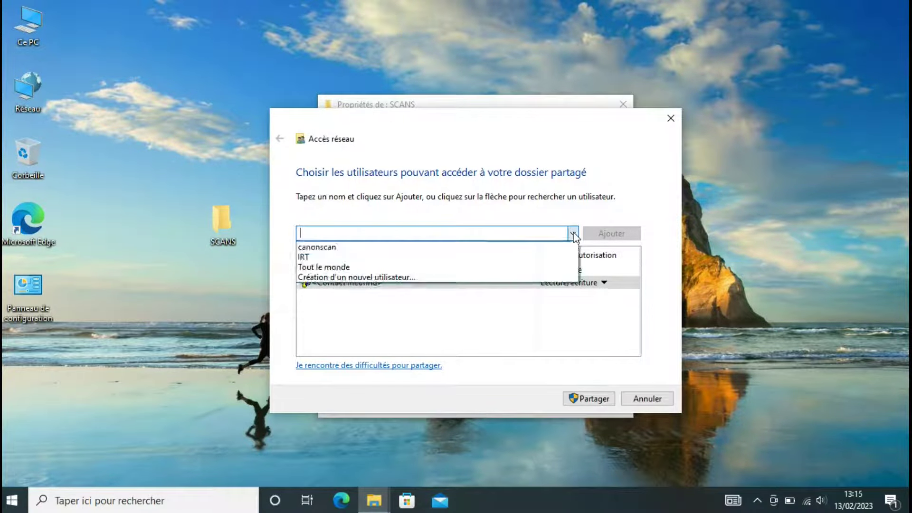
click(332, 247)
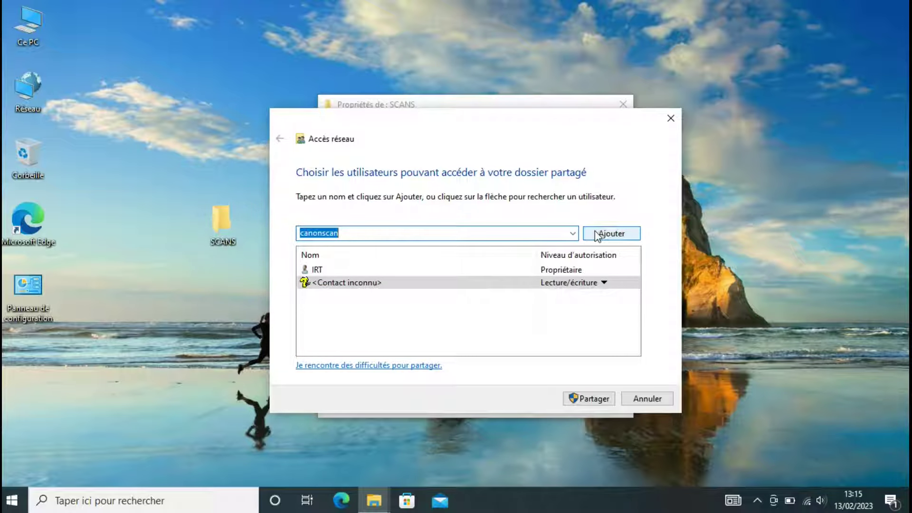
click(598, 233)
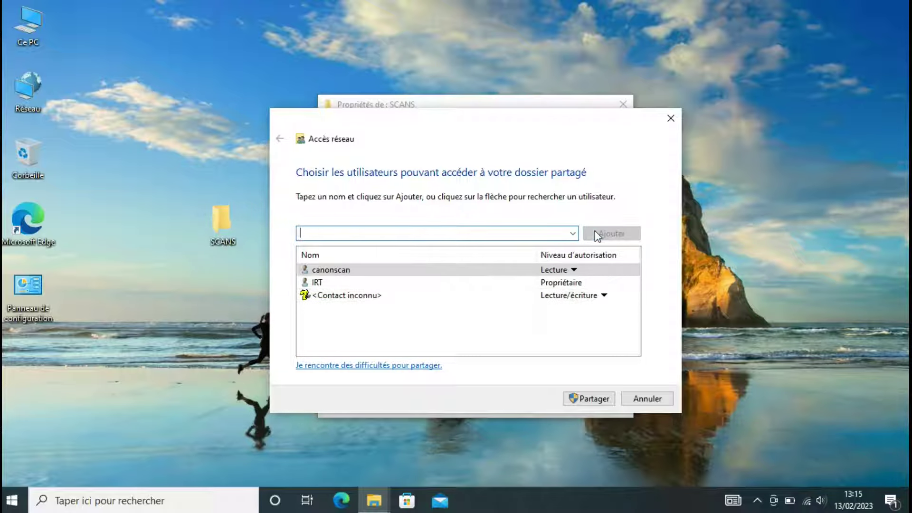
click(575, 271)
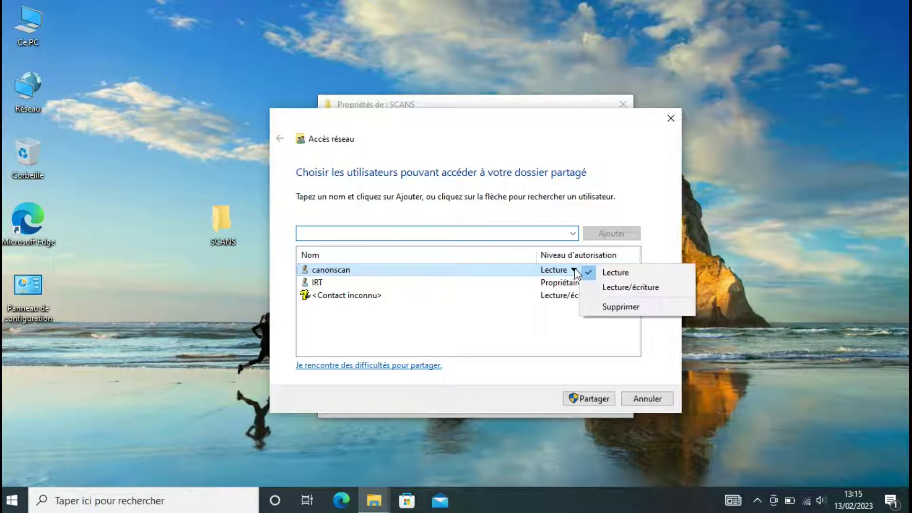
click(619, 292)
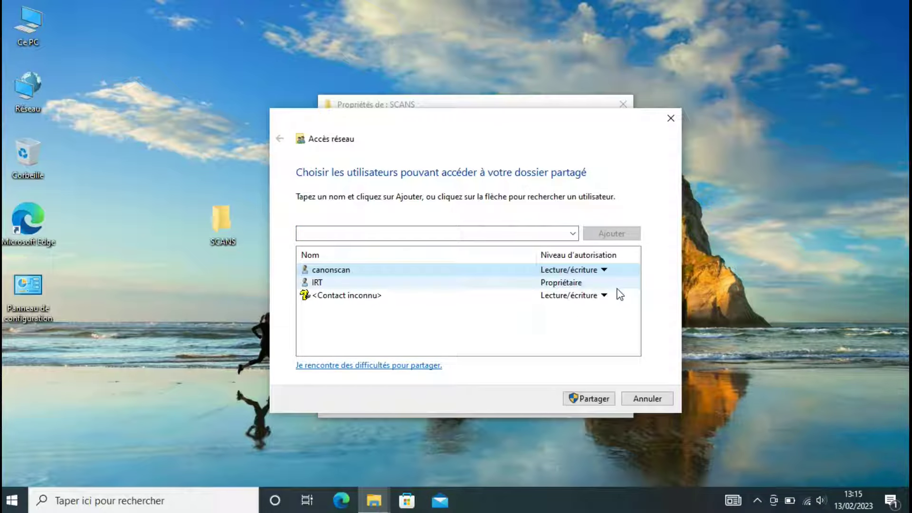
click(597, 400)
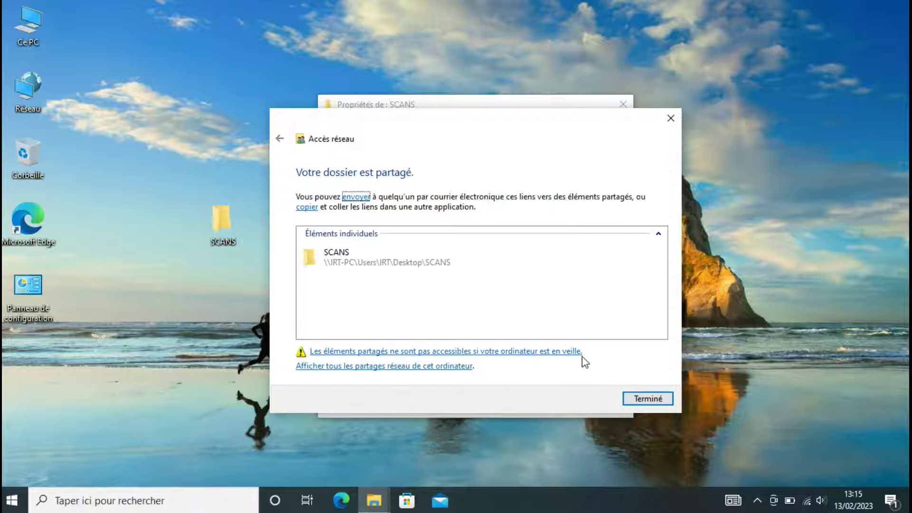
click(636, 399)
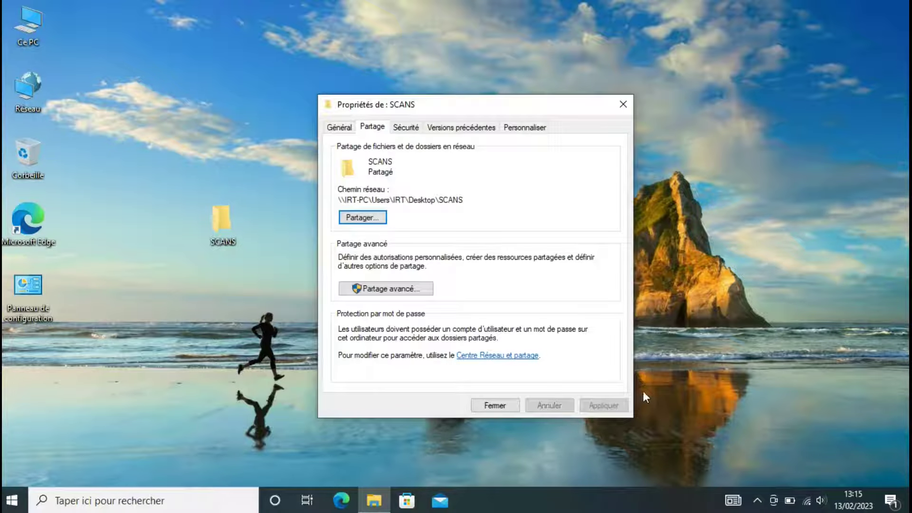
- In Partage avancé, enable Partager ce dossier and add canonscan to the share permissions
click(391, 291)
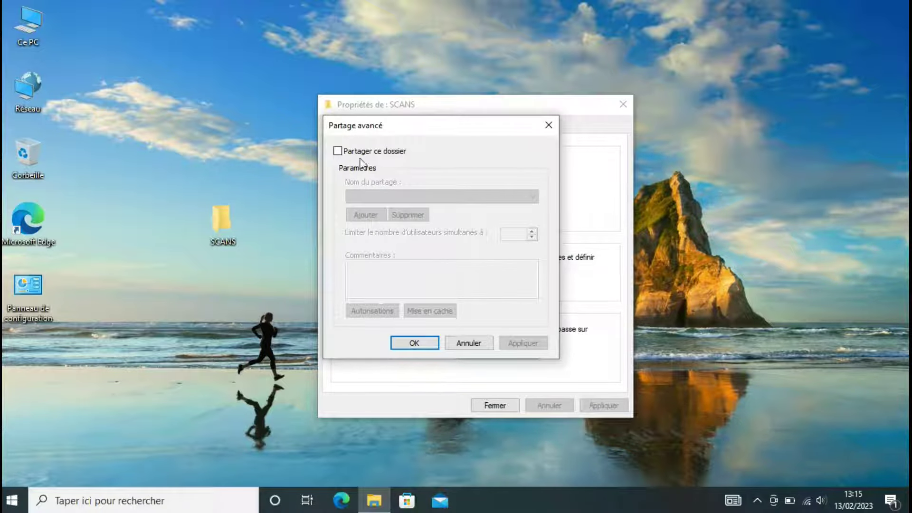
click(338, 152)
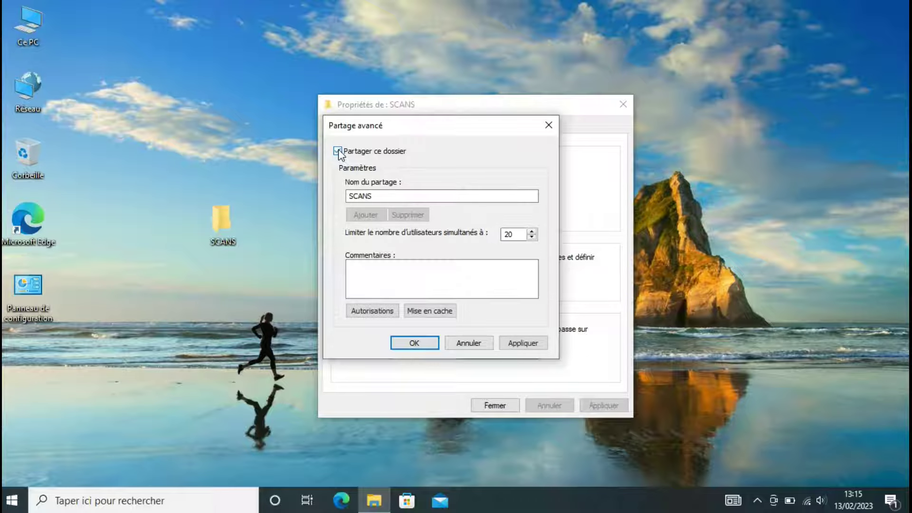
click(380, 314)
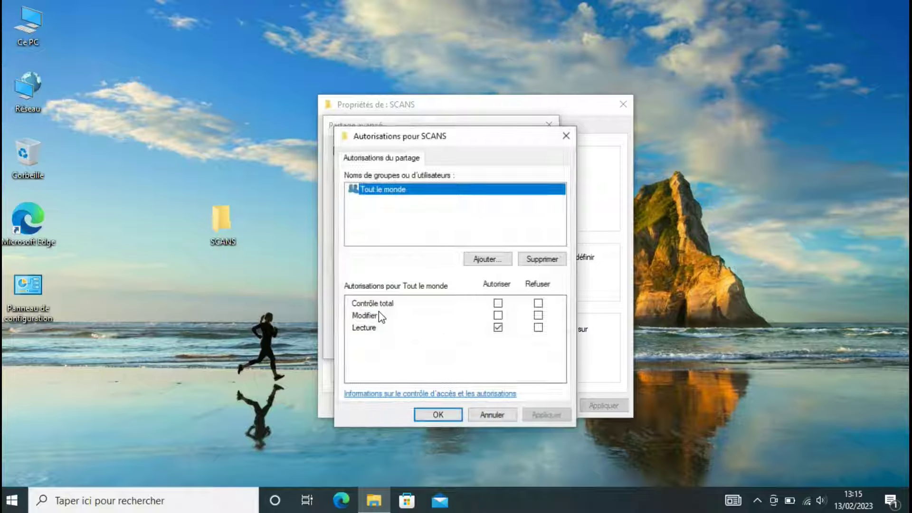
click(493, 261)
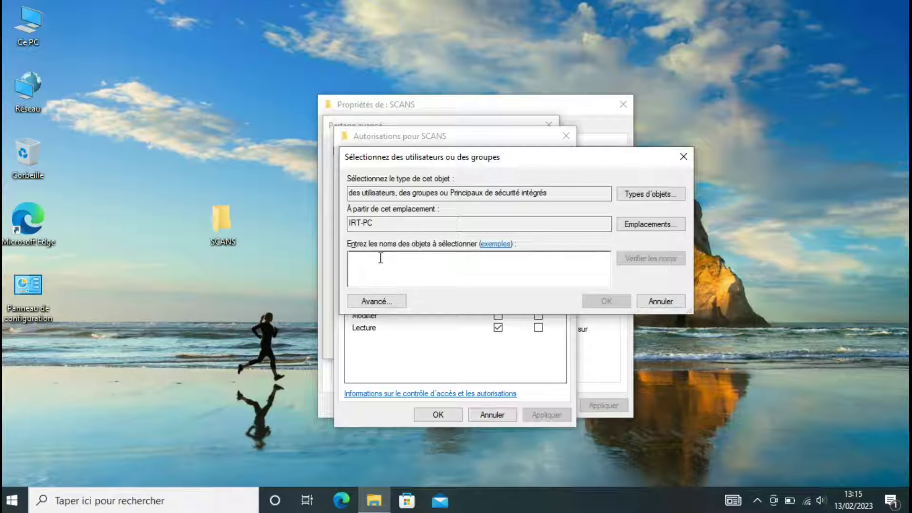
text(canon)
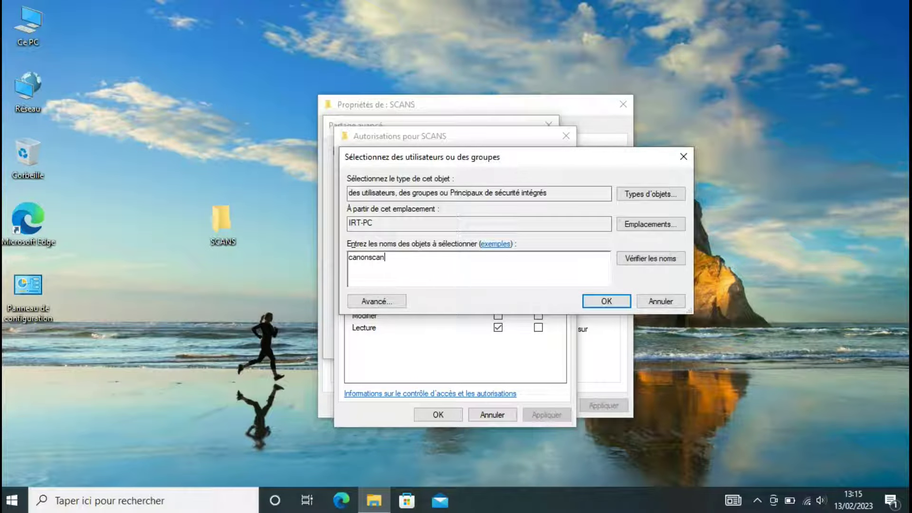
text(scan)
click(651, 261)
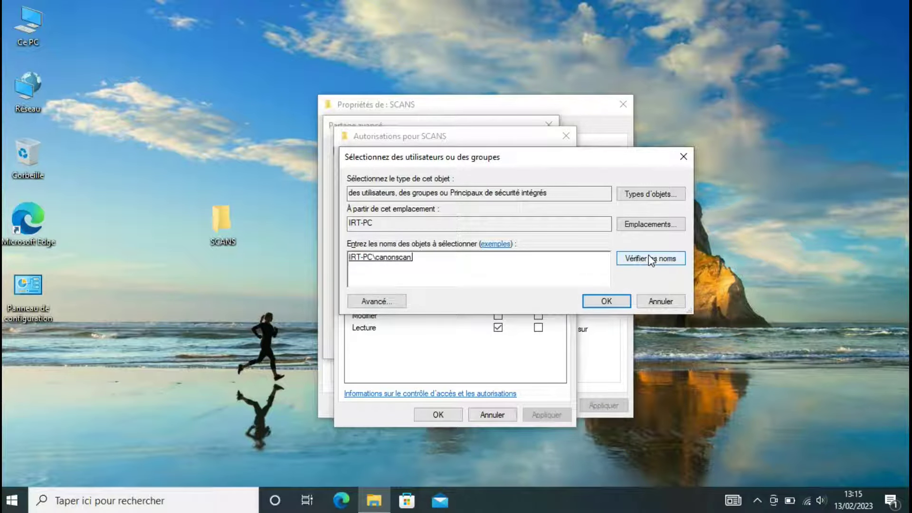
click(607, 302)
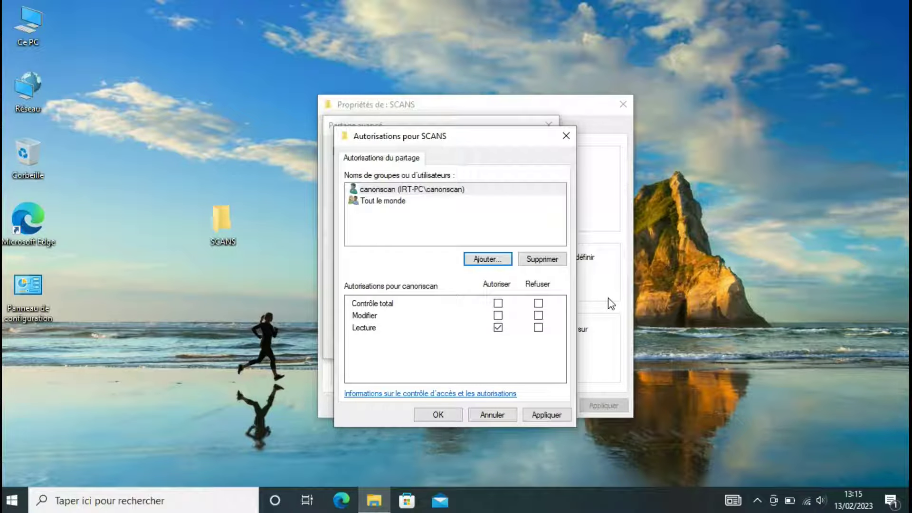
- Allow canonscan Contrôle total, apply both dialogs, and close the SCANS properties
click(397, 191)
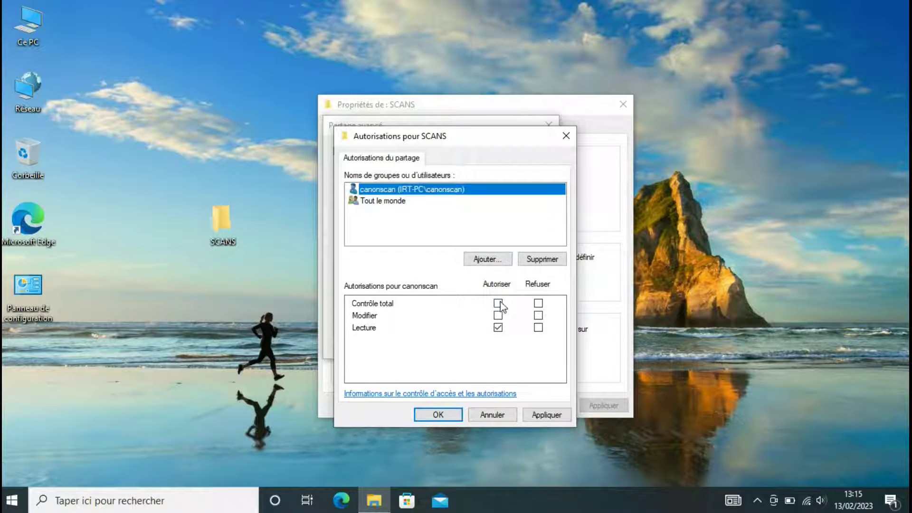
click(499, 304)
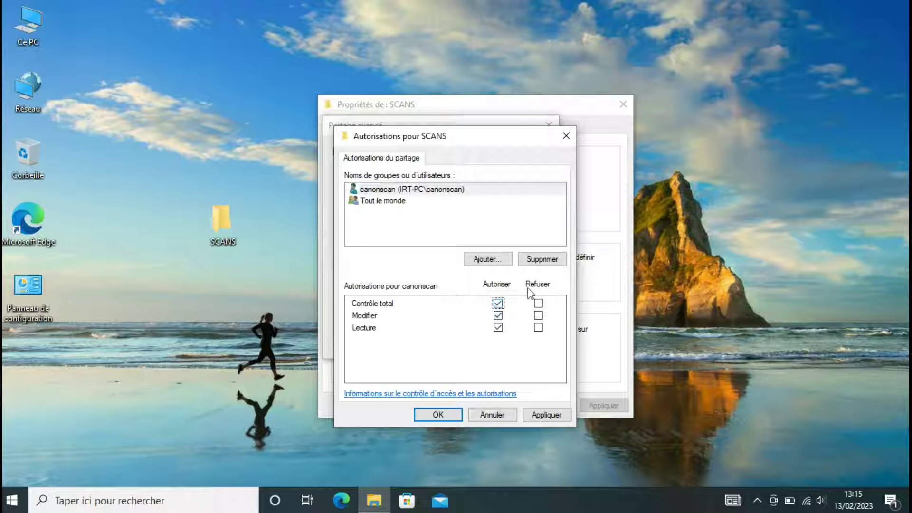
click(440, 192)
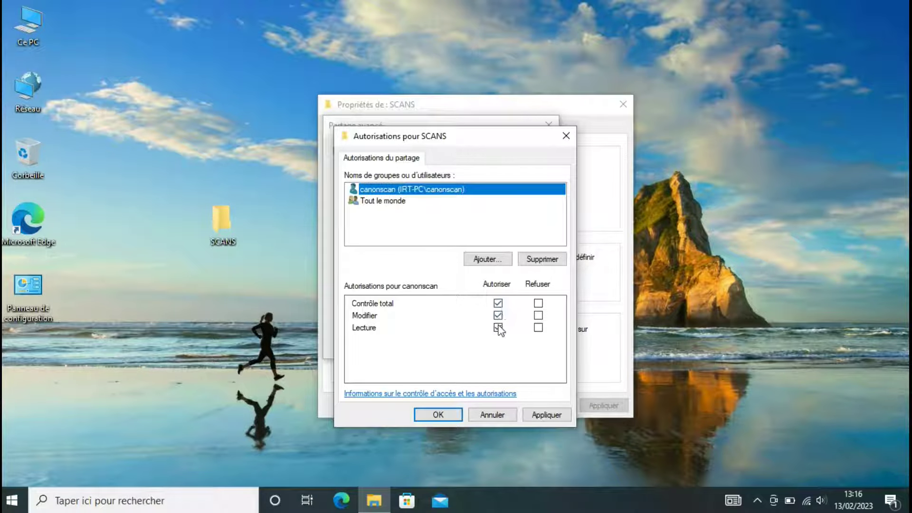
click(545, 415)
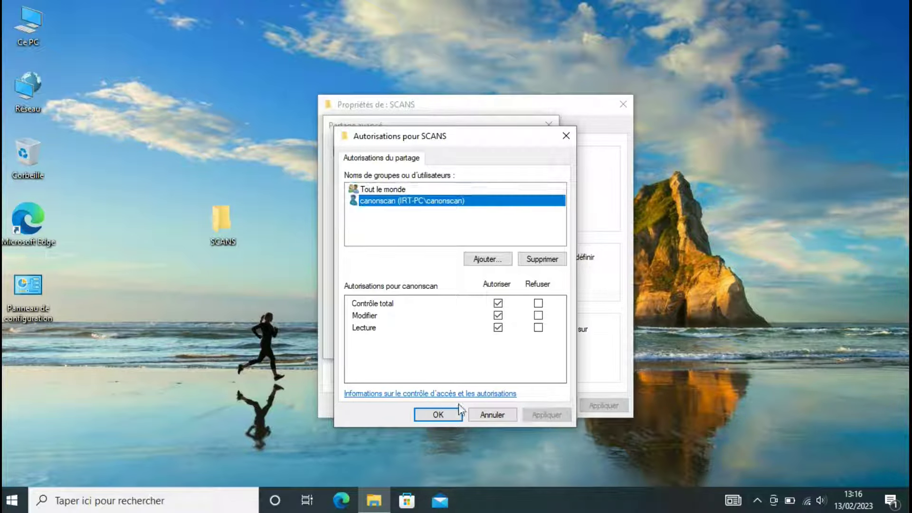
click(438, 414)
click(525, 343)
click(413, 343)
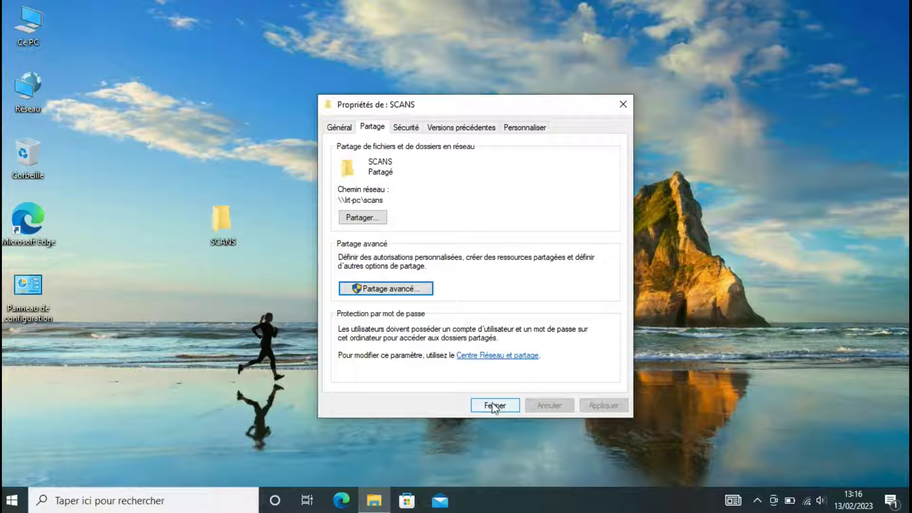
click(492, 406)
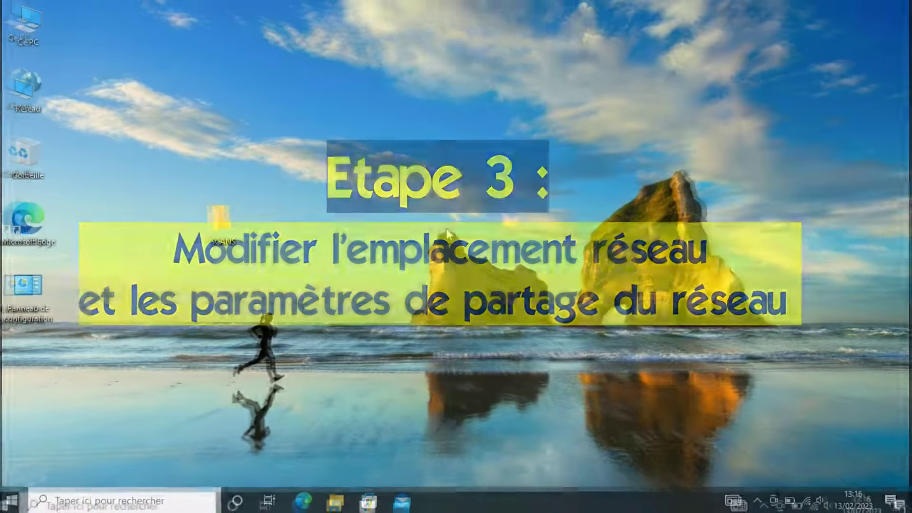
right_click(806, 503)
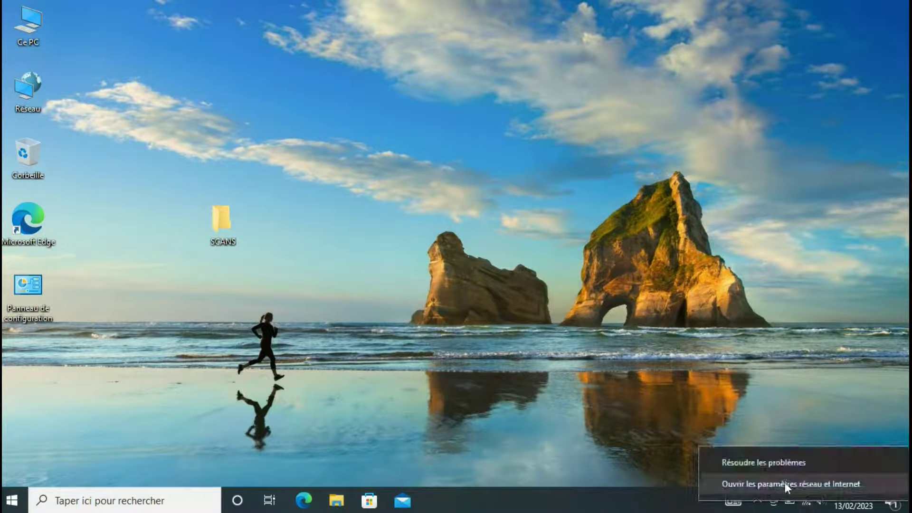
click(795, 486)
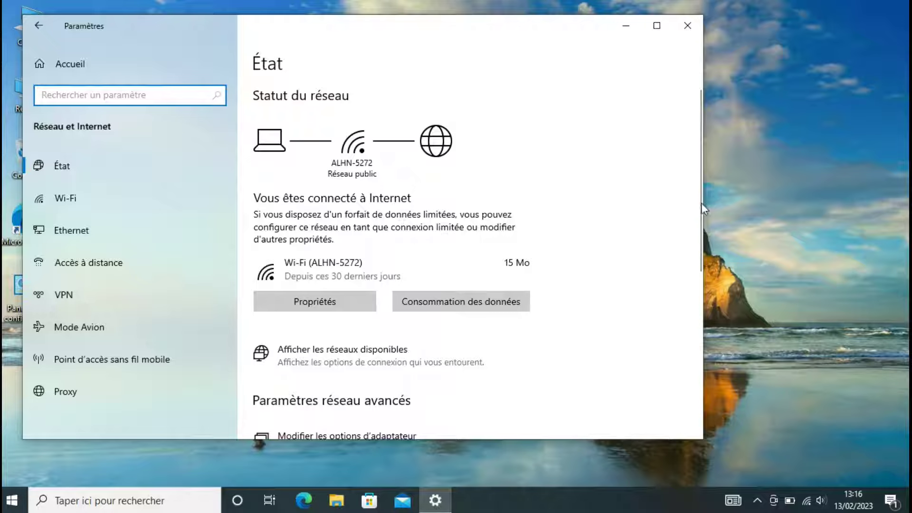
scroll(663, 286, down, 1)
scroll(663, 286, down, 3)
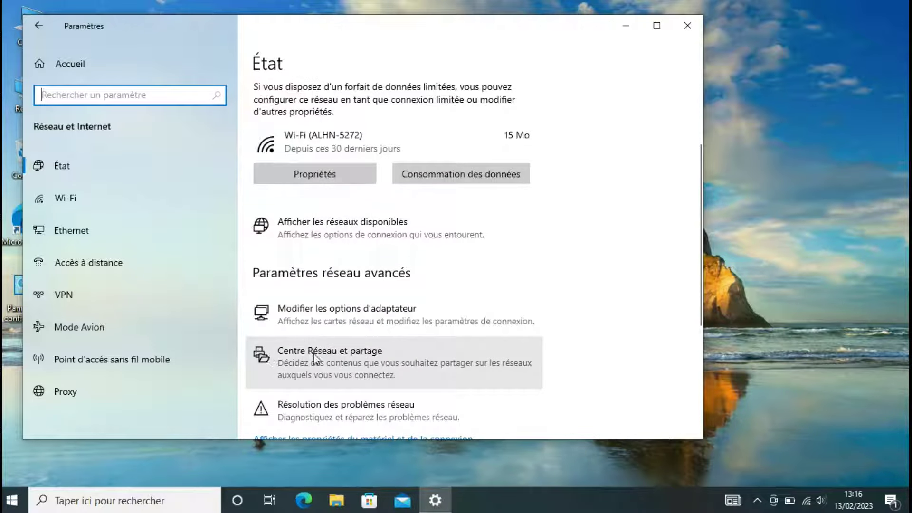
click(353, 366)
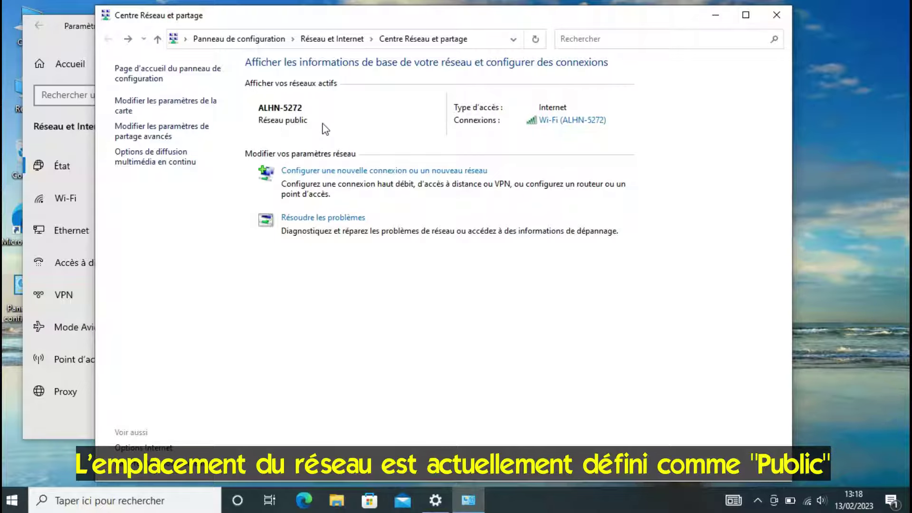
click(779, 12)
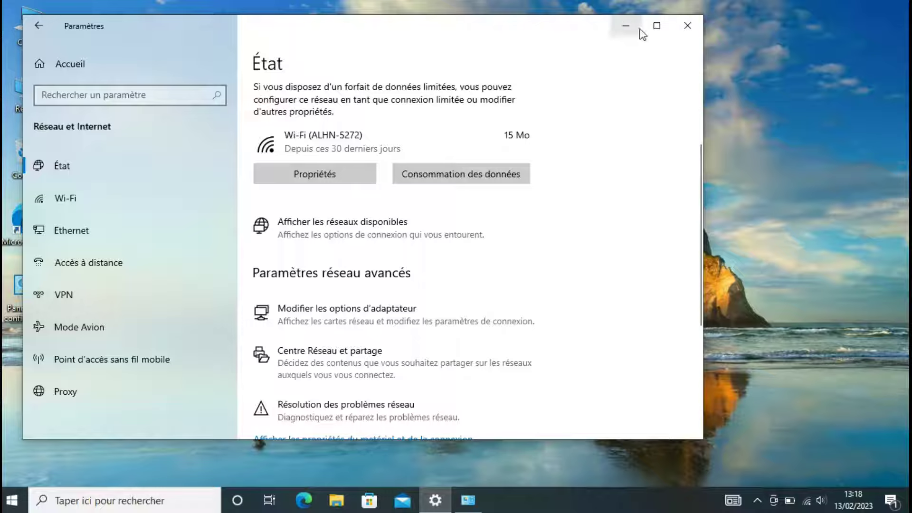
click(628, 27)
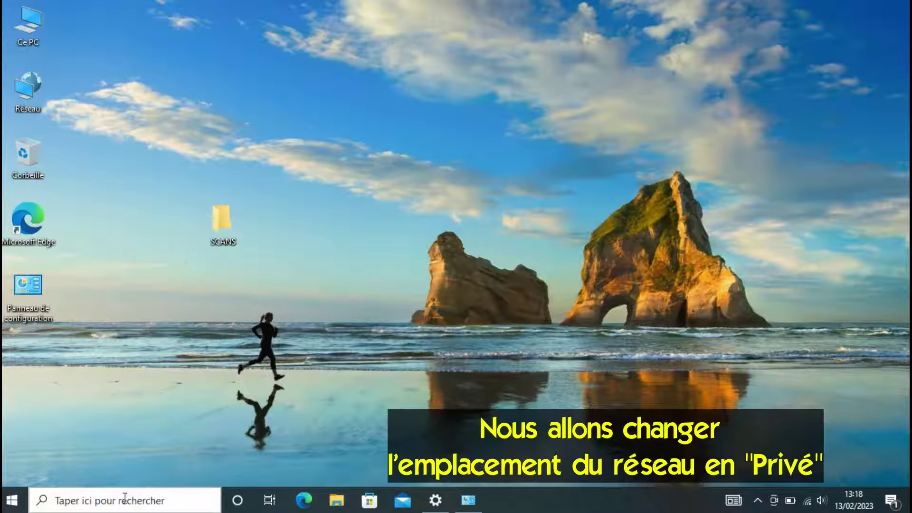
- Launch secpol.msc and show the Network List Manager Policies
click(128, 499)
text(secpol.msc)
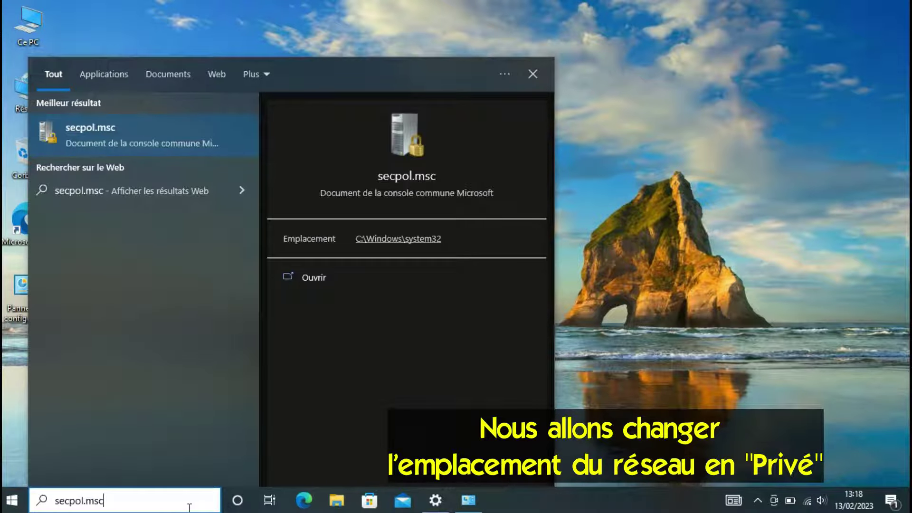
click(135, 136)
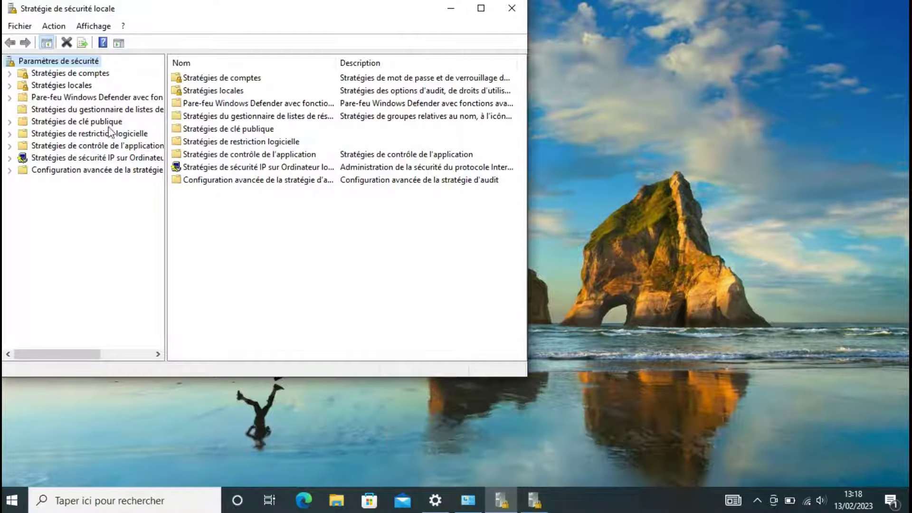
click(86, 113)
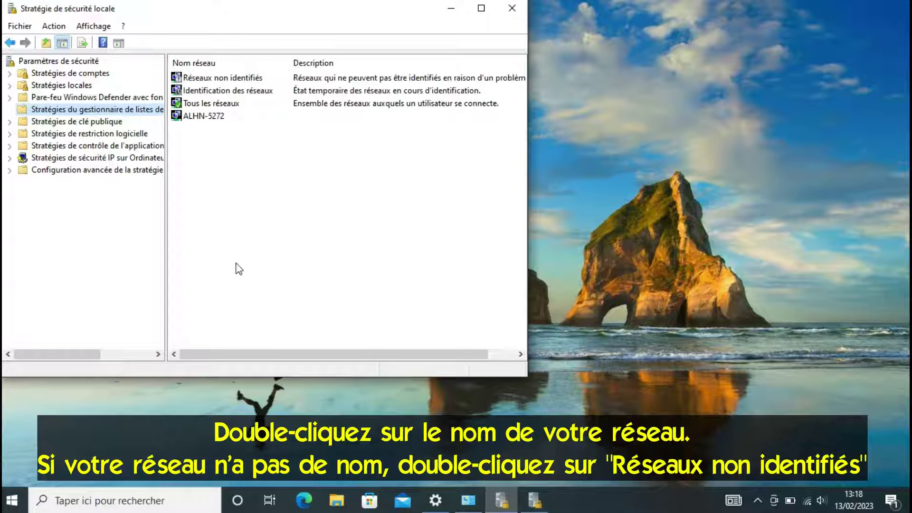
- Set network ALHN-5272's location type to Privé, apply it, and close the console
double_click(202, 116)
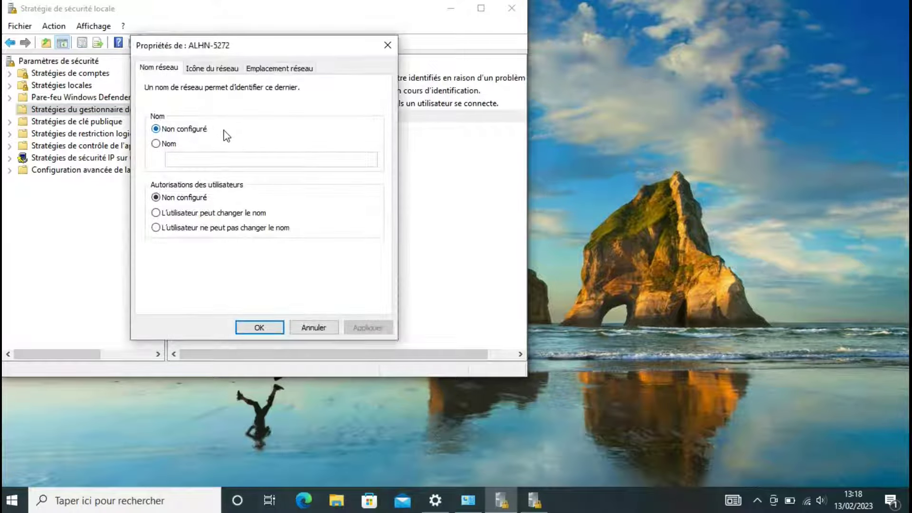
click(285, 69)
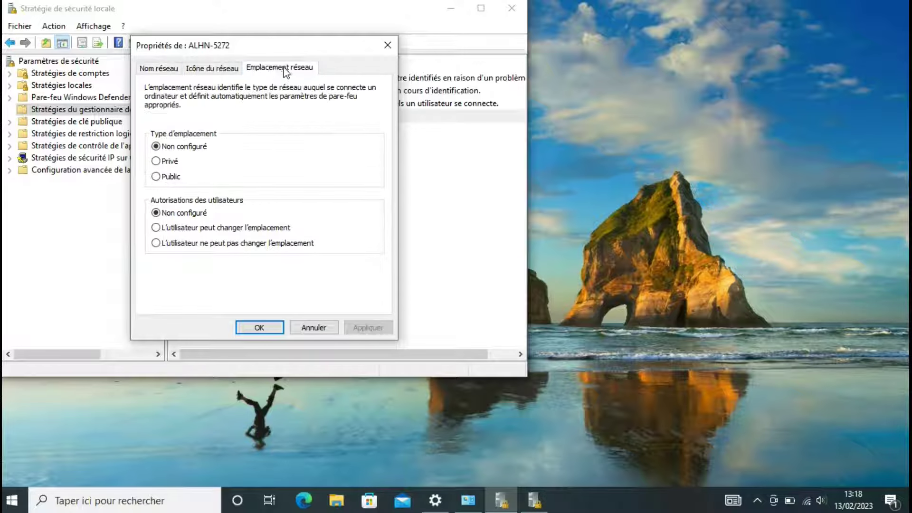
click(165, 163)
click(368, 327)
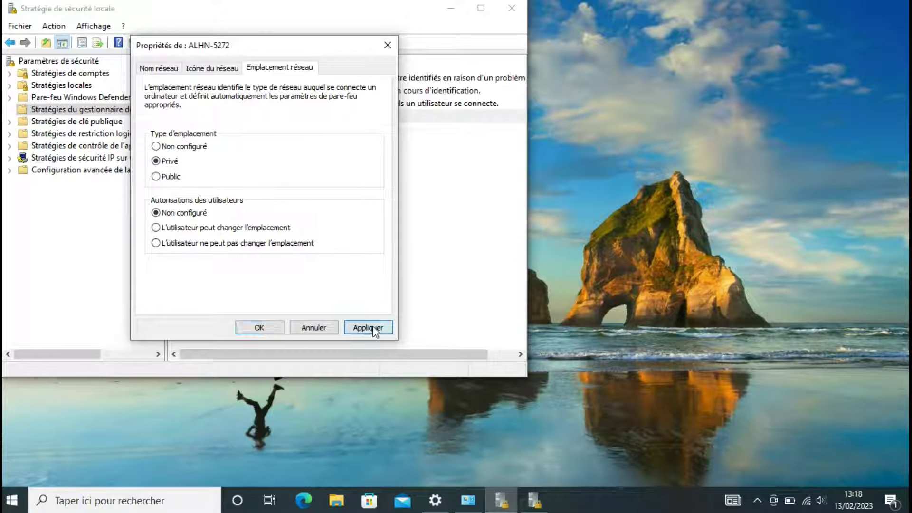
click(263, 326)
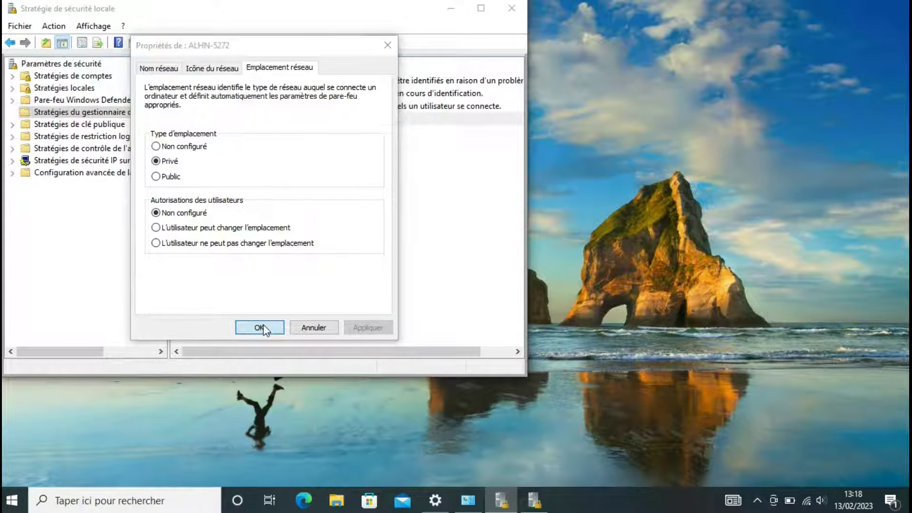
click(513, 9)
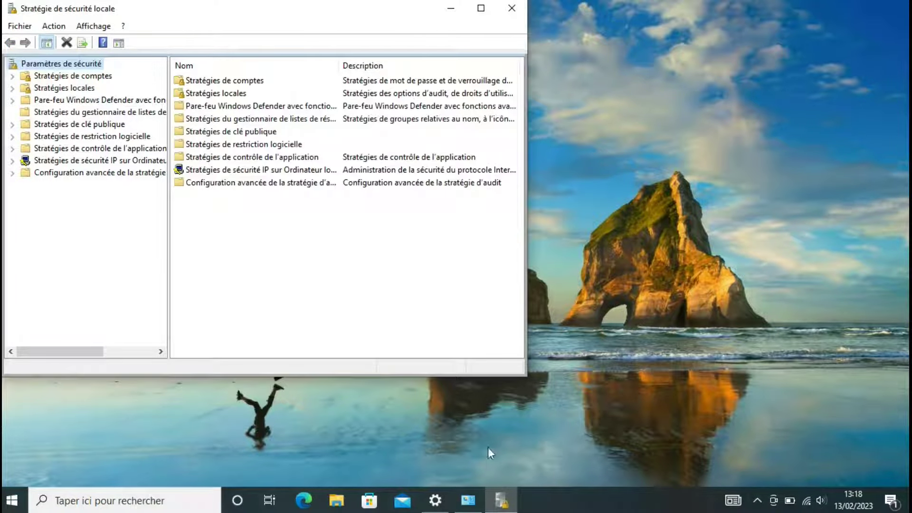
click(510, 9)
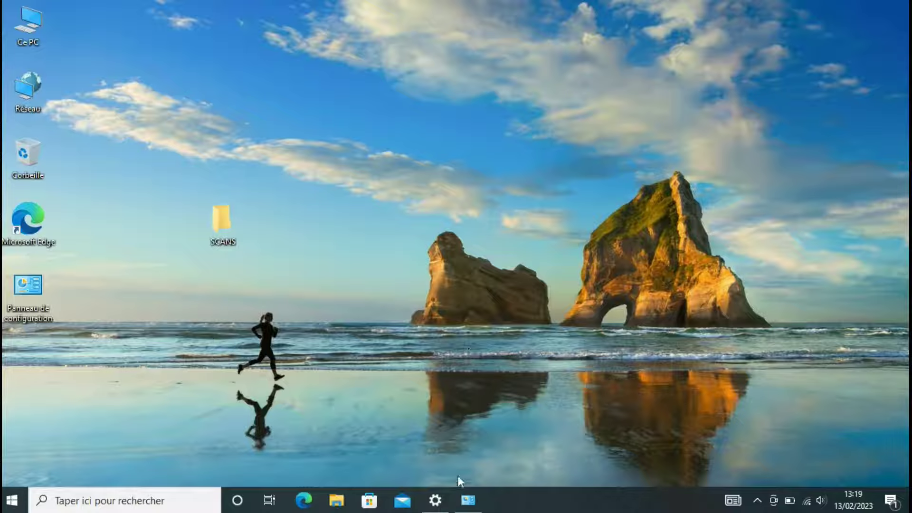
- Enable network discovery and file and printer sharing, save the changes, and close Network and Sharing Center
click(468, 502)
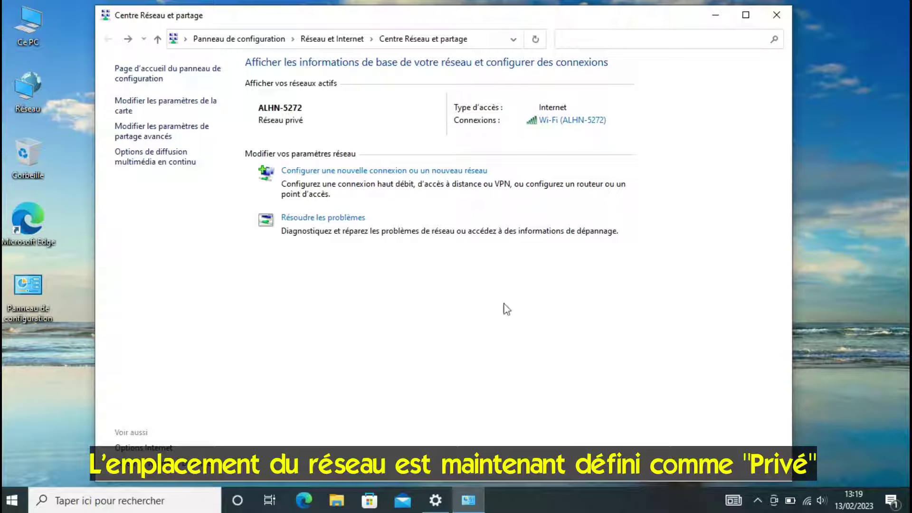
click(162, 136)
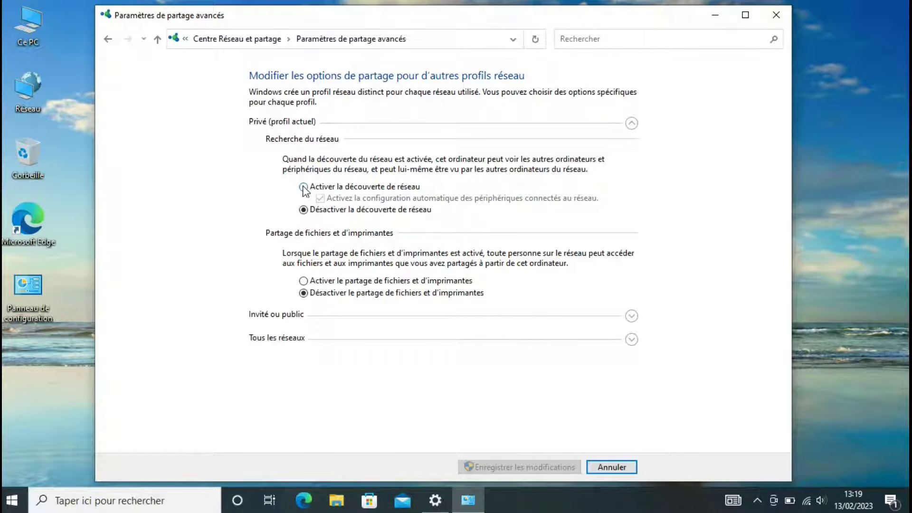
click(304, 188)
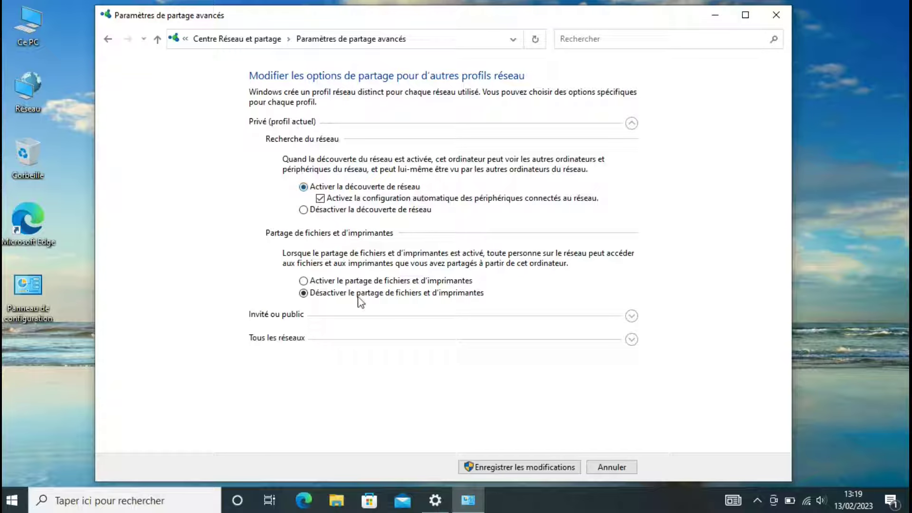
click(304, 281)
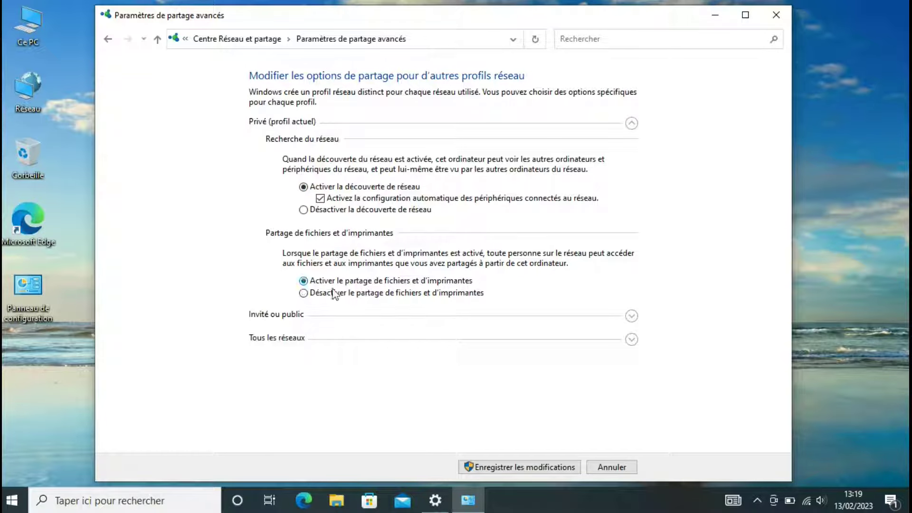
click(633, 340)
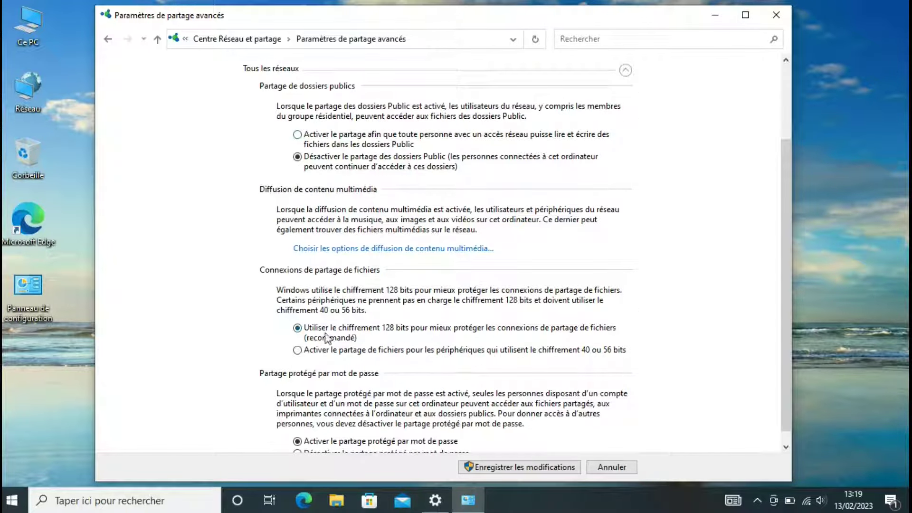
scroll(786, 268, down, 1)
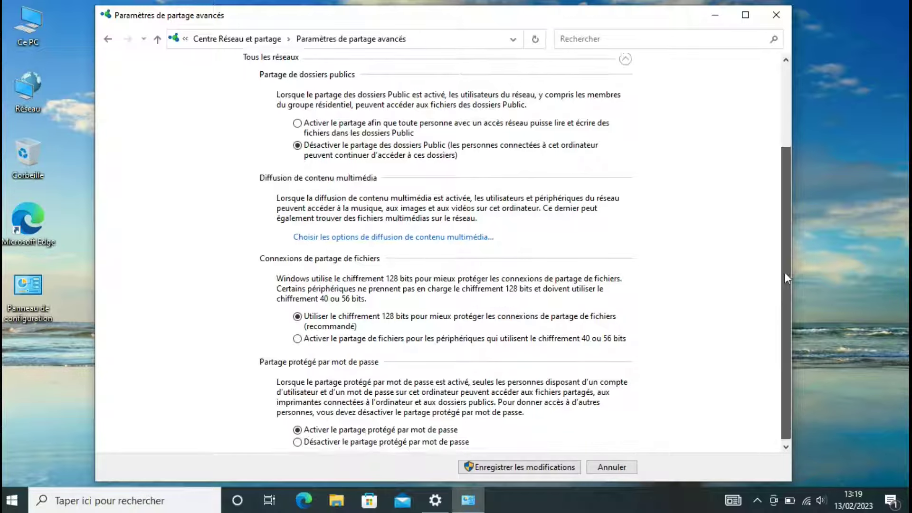
click(531, 469)
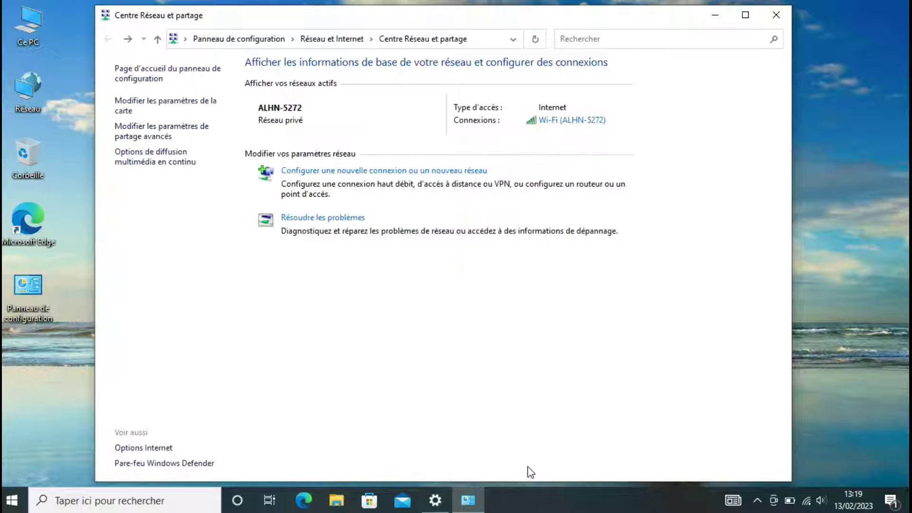
click(777, 16)
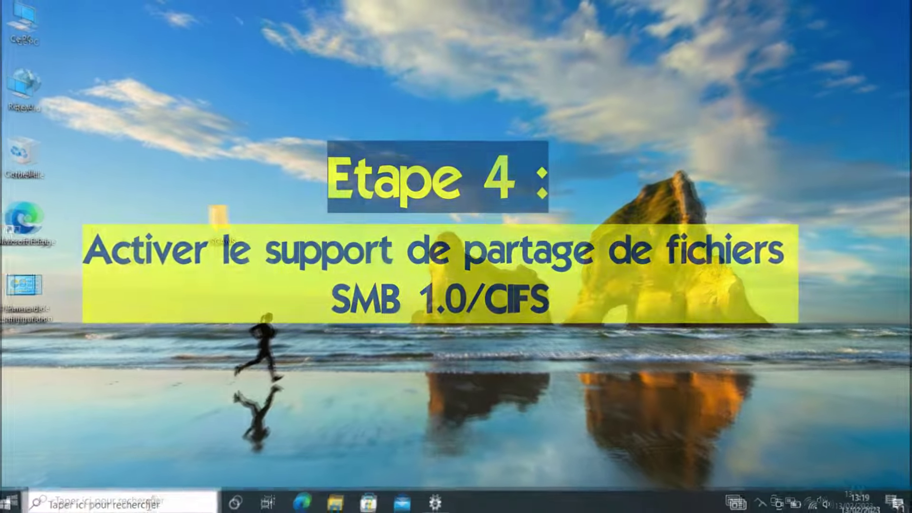
- Open Control Panel's installed programs and the Windows features list
click(124, 503)
text(pa)
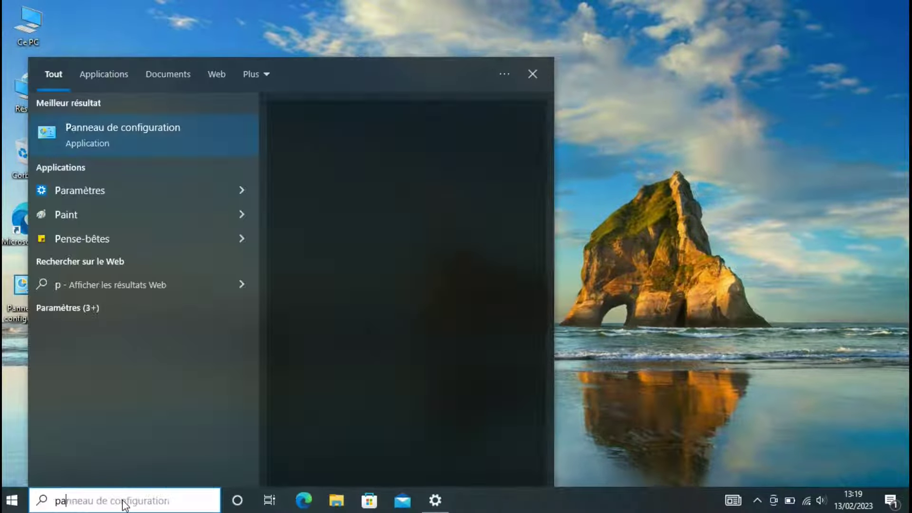
text(nn)
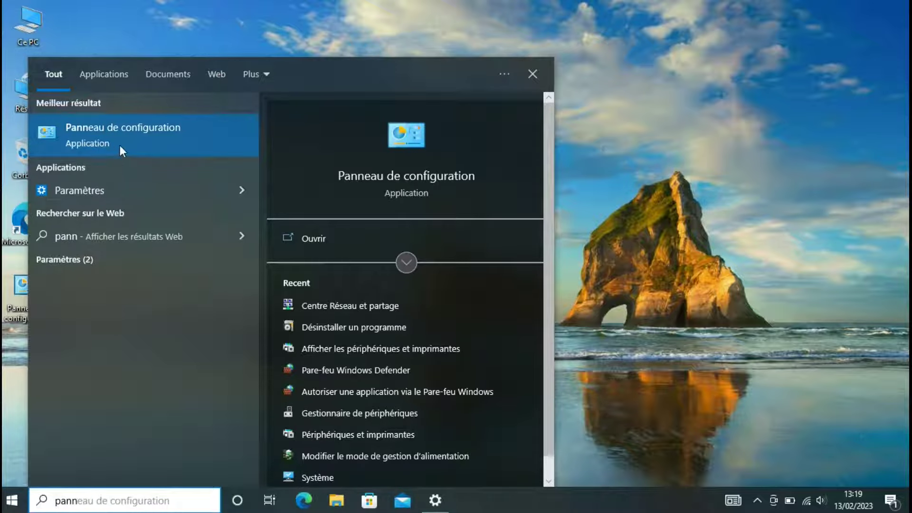
click(115, 143)
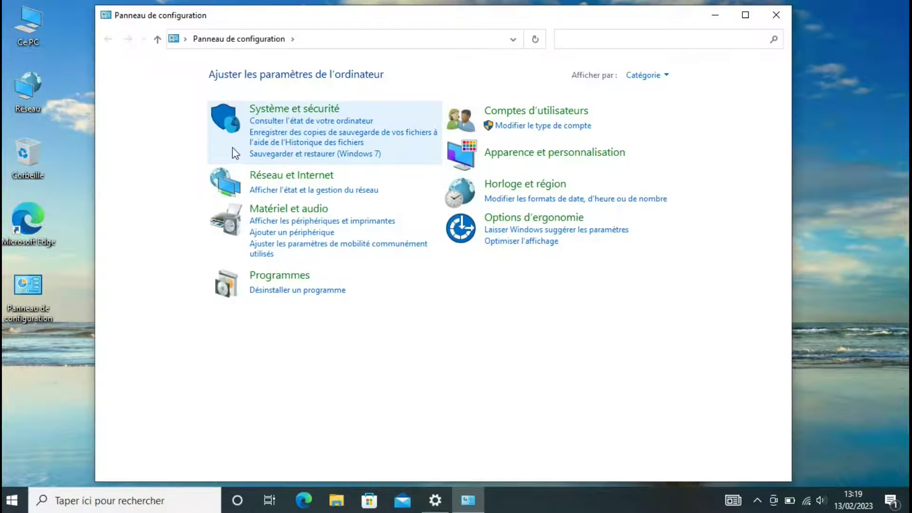
click(292, 296)
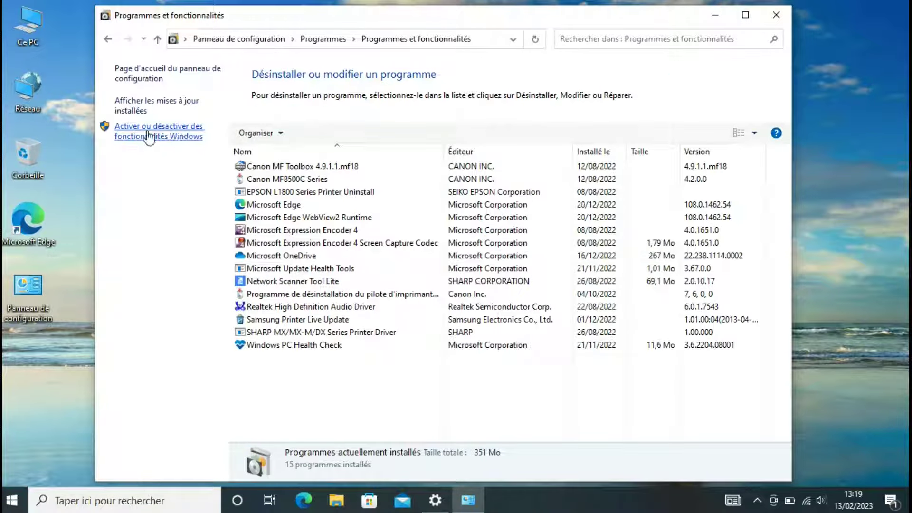
click(164, 135)
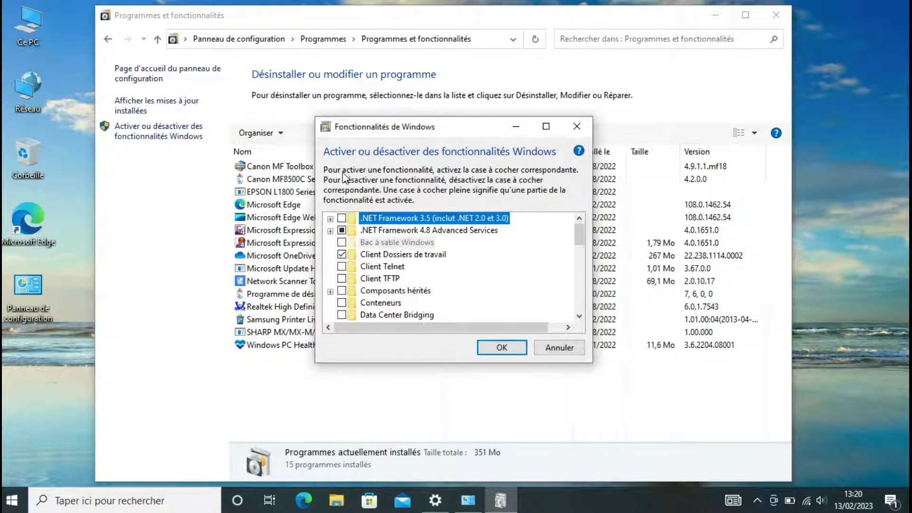
- Tick SMB 1.0/CIFS File Sharing Support with its components and confirm the change
drag(579, 227, 573, 294)
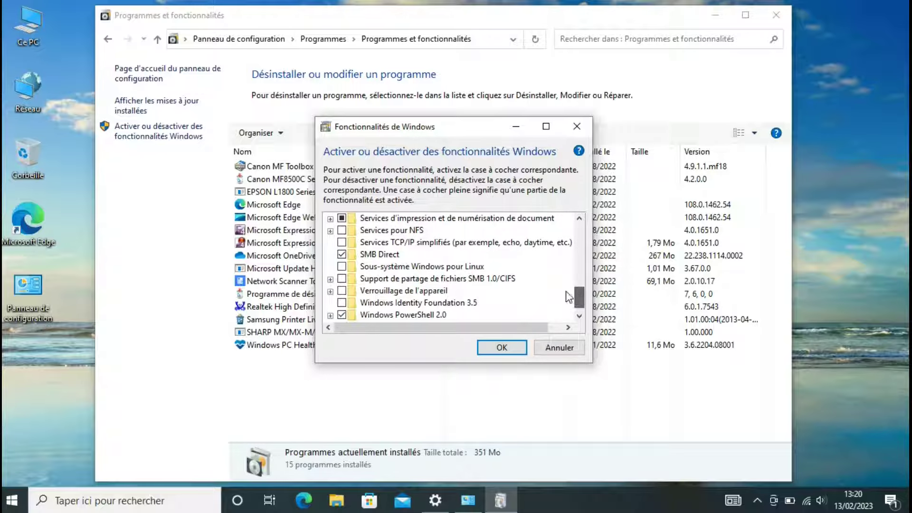
click(331, 279)
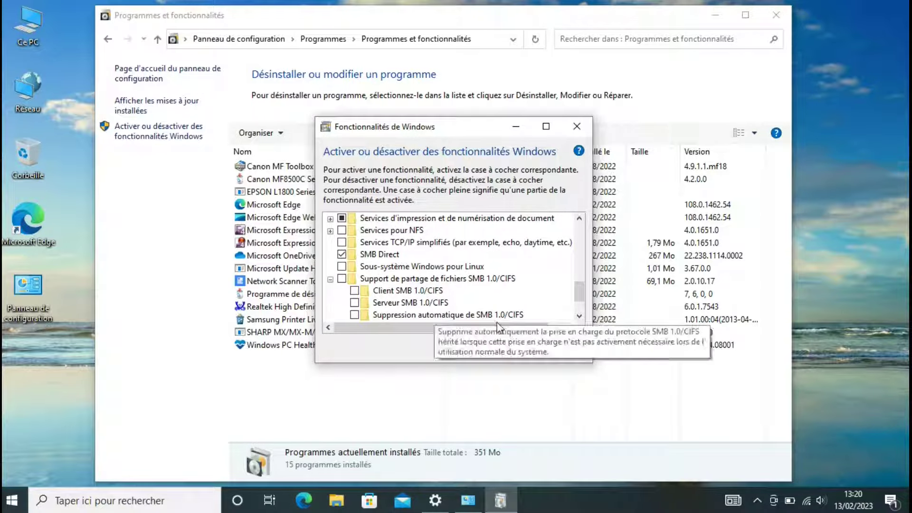
click(579, 316)
click(579, 316)
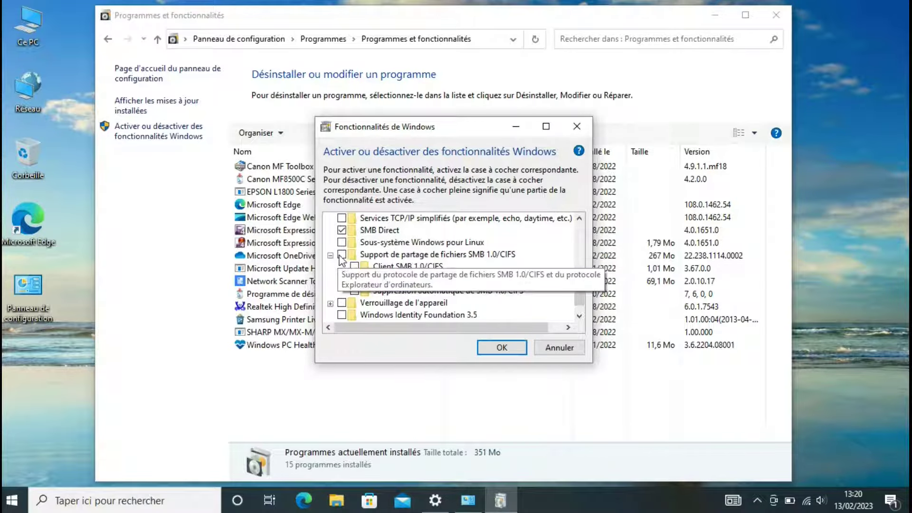
click(341, 255)
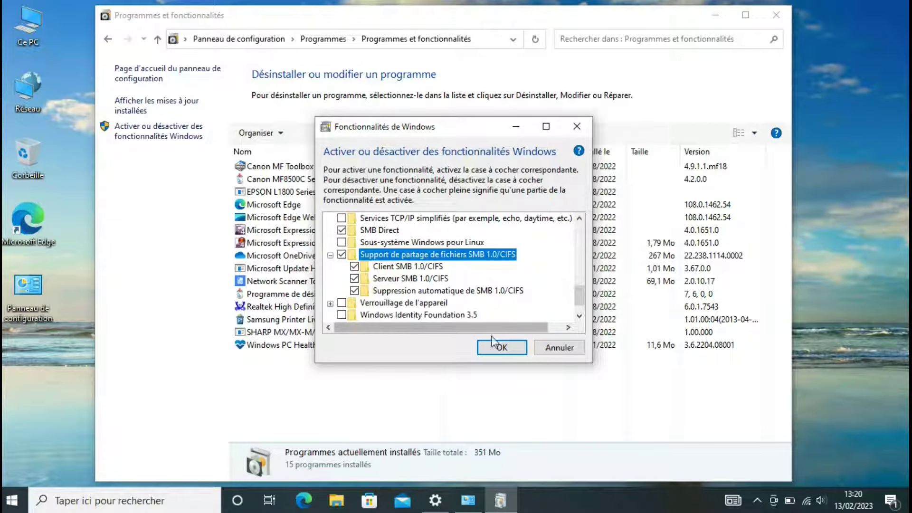
click(503, 350)
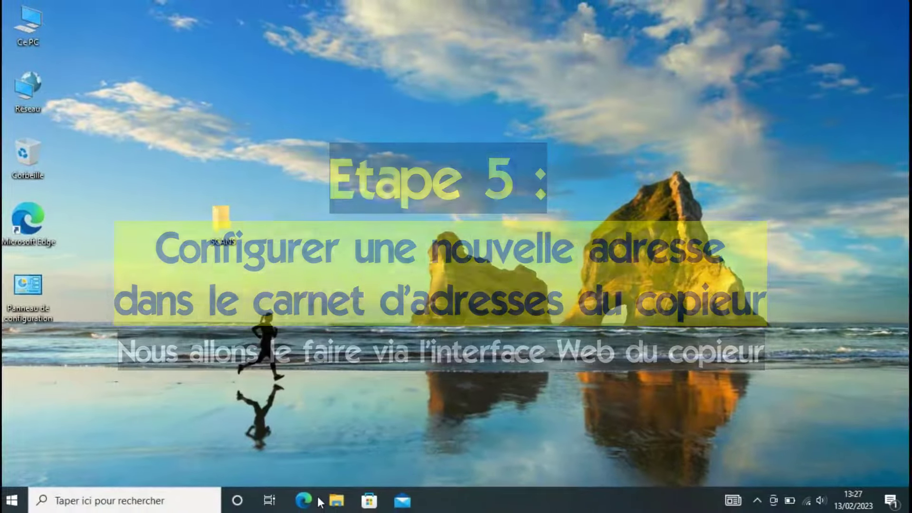
- Launch Edge, load the copier's page at 192.168.1.236, and maximise the window
click(305, 501)
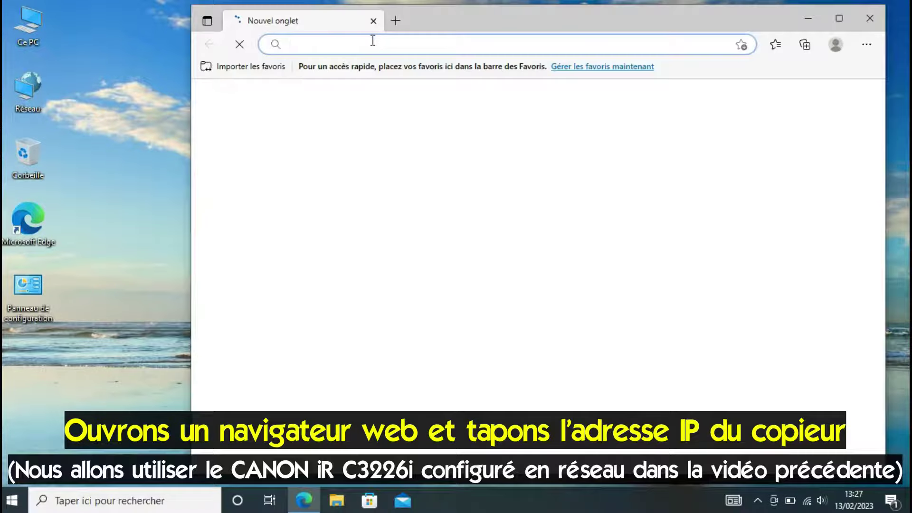
click(372, 41)
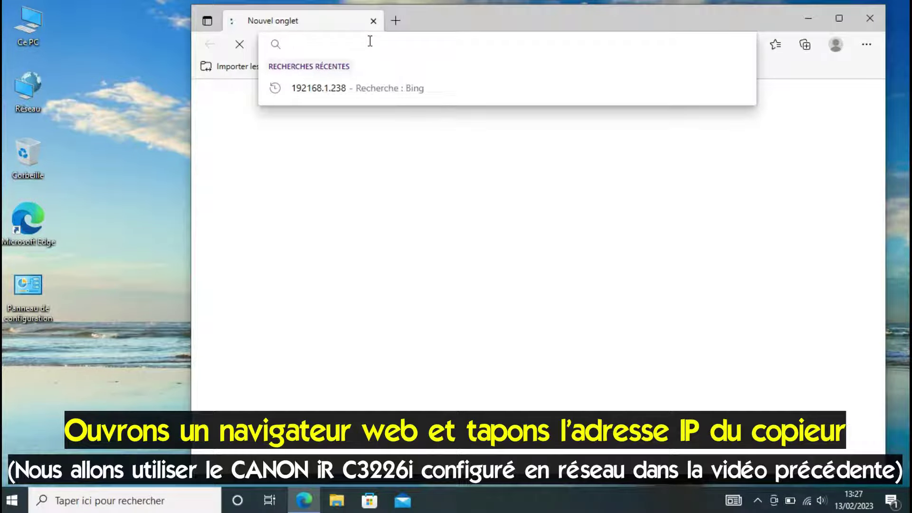
text(192.168.1)
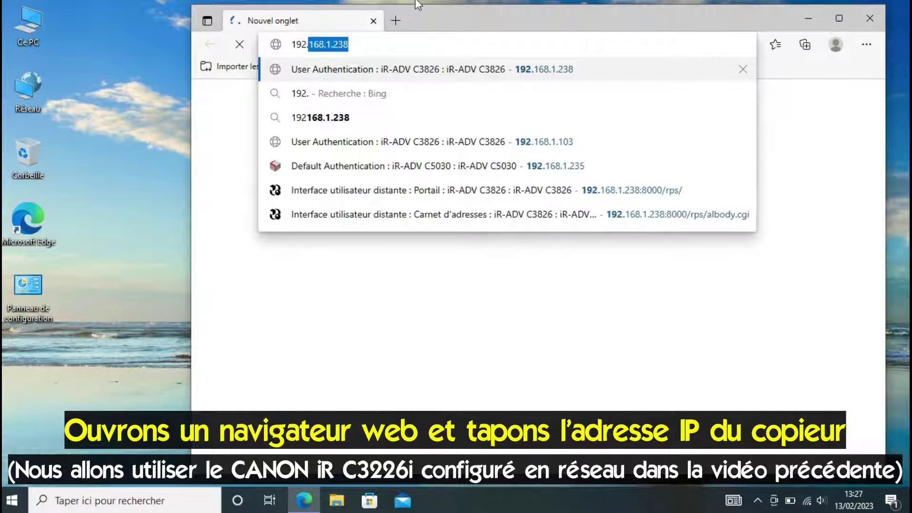
text(.236)
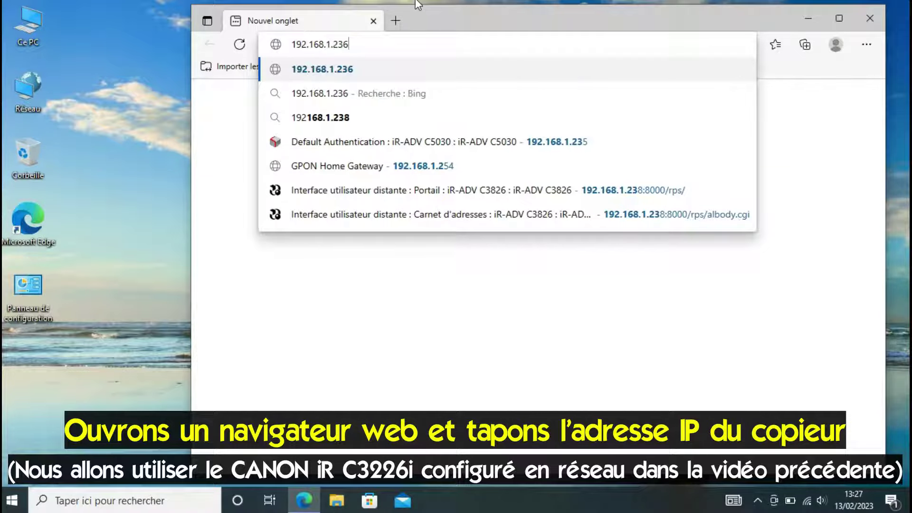
key(Return)
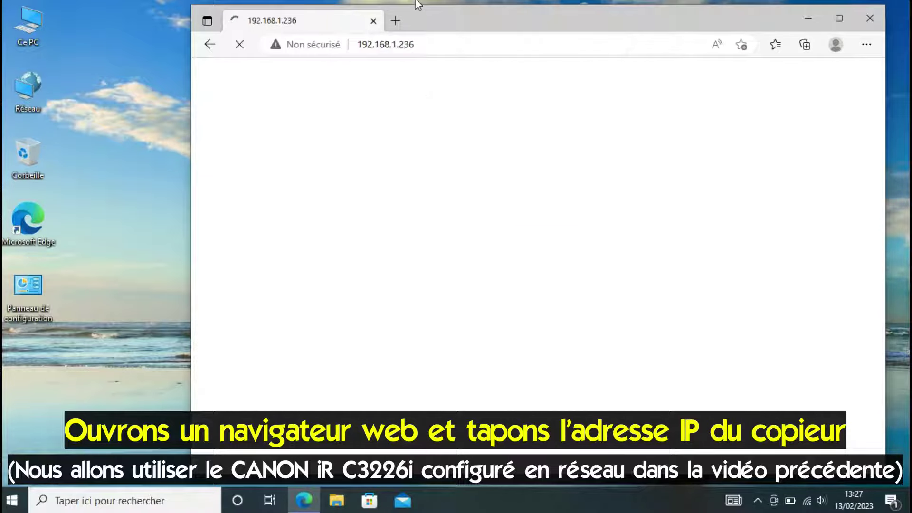
click(839, 18)
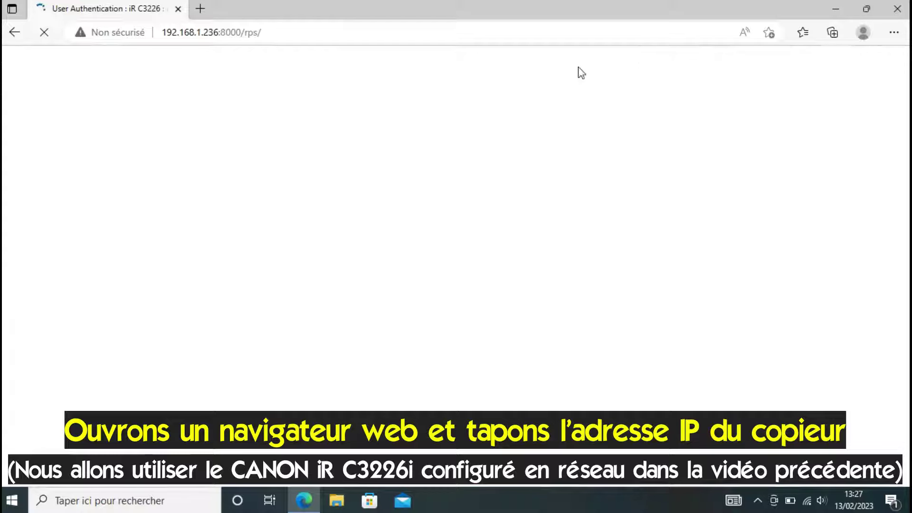
- Sign in to the Remote UI with the administrator user name and password
click(431, 110)
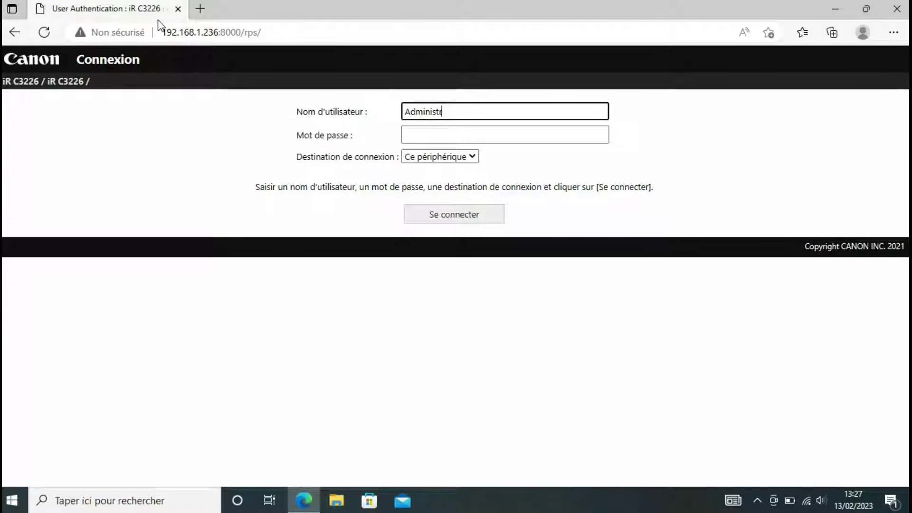
click(421, 134)
text(765)
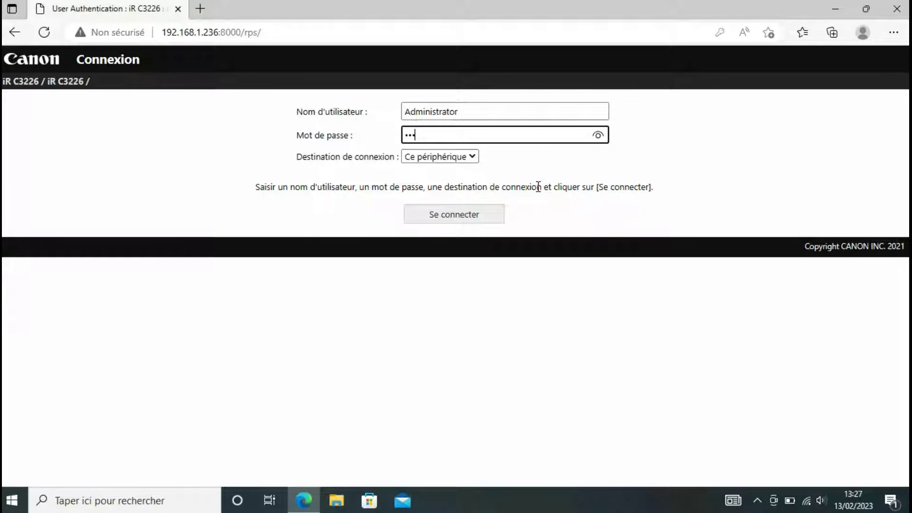
click(466, 215)
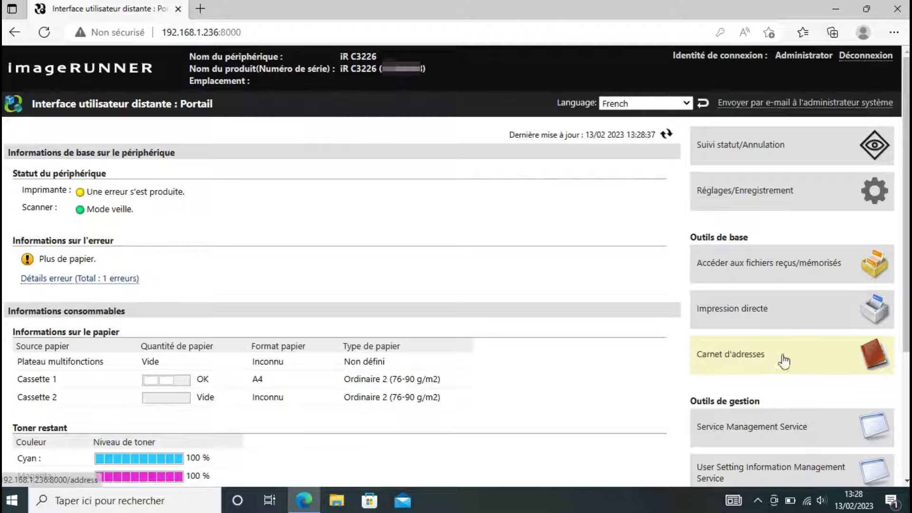
- Go to Carnet d'adresses, open Liste d'adresses 01, and begin a new destination
click(742, 361)
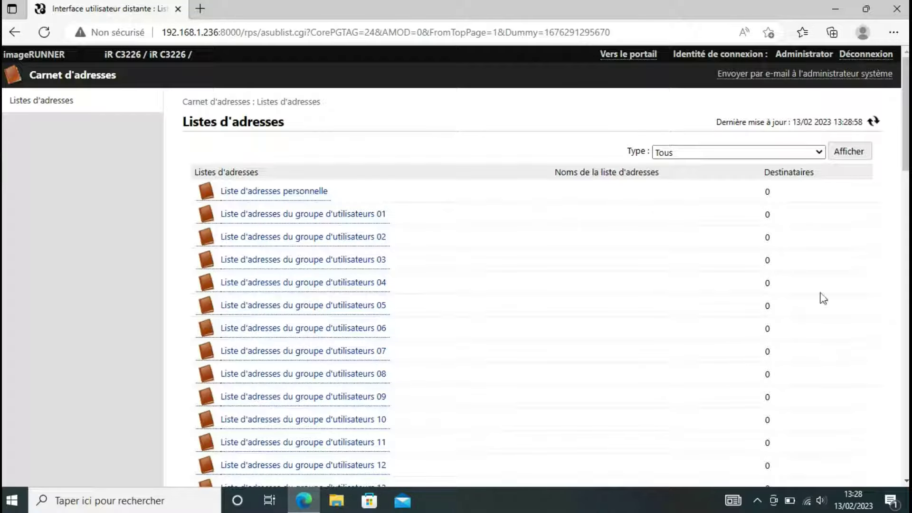
drag(905, 118, 899, 428)
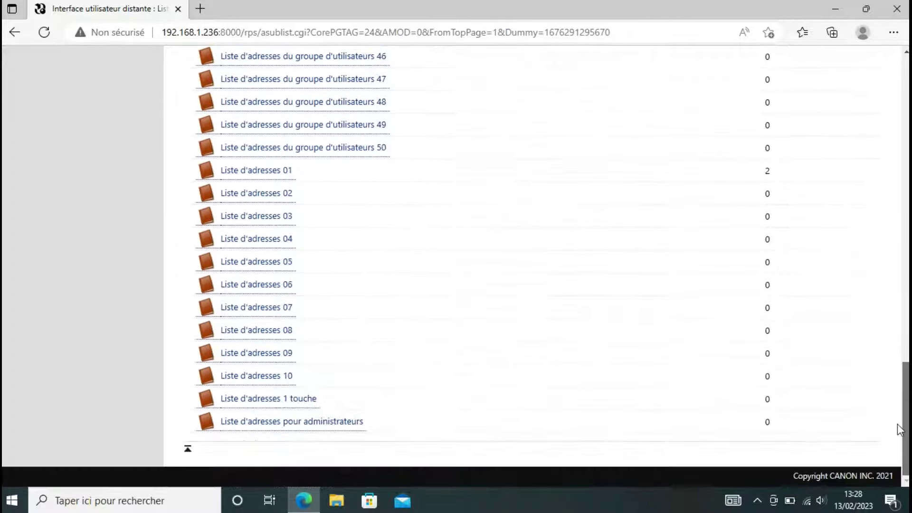
click(248, 171)
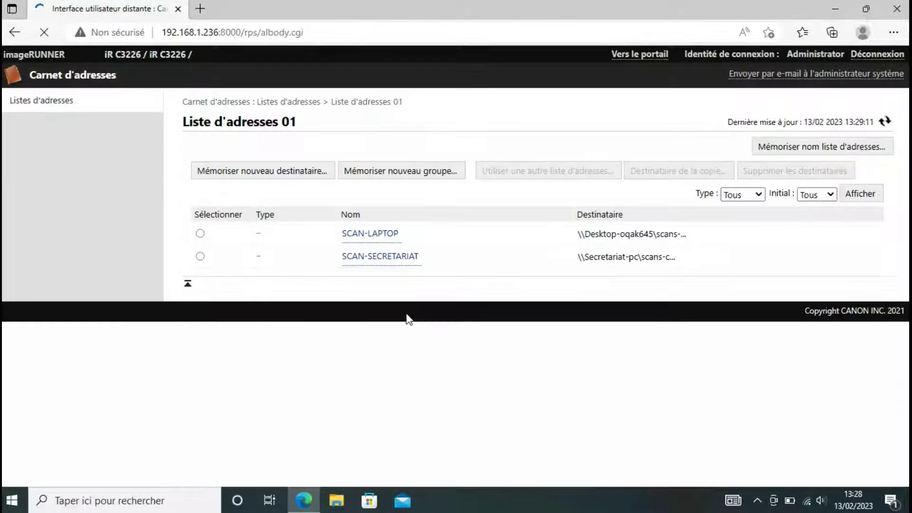
click(262, 172)
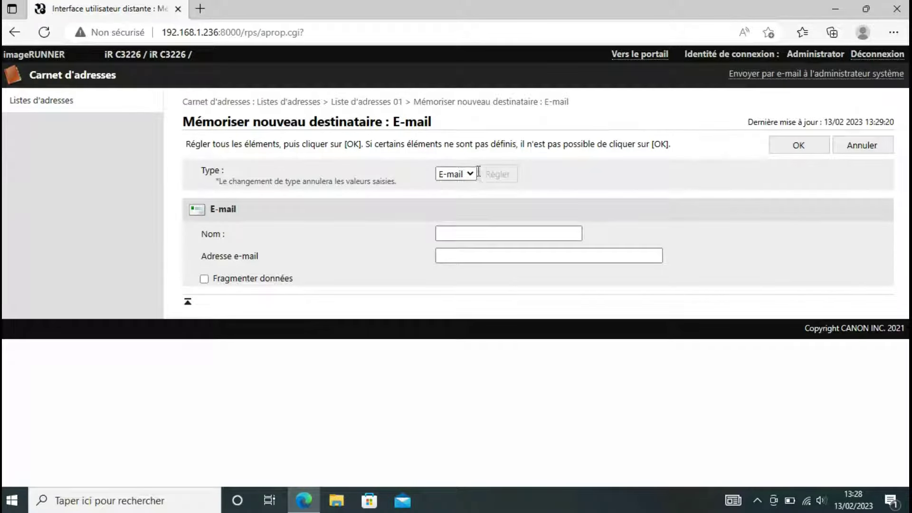
- Switch the new destination's type to Fichier and enter the name SCAN-IRT
click(473, 175)
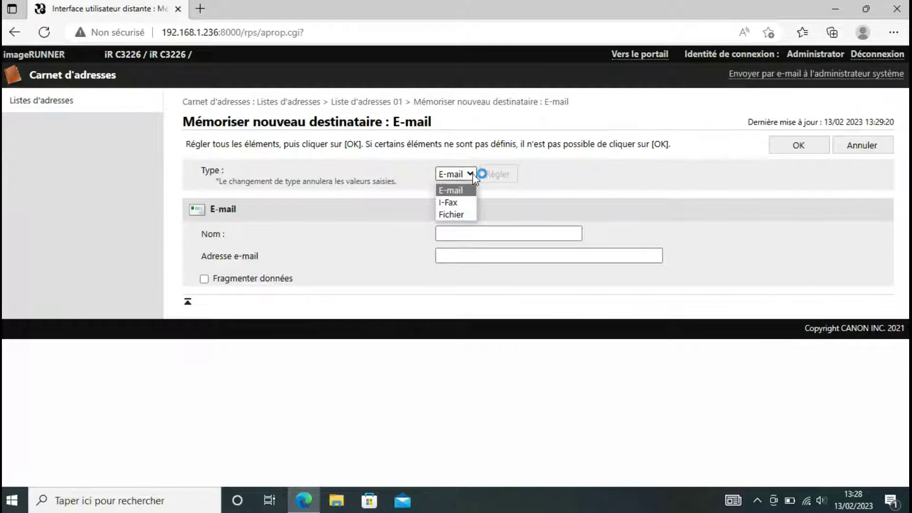
click(452, 215)
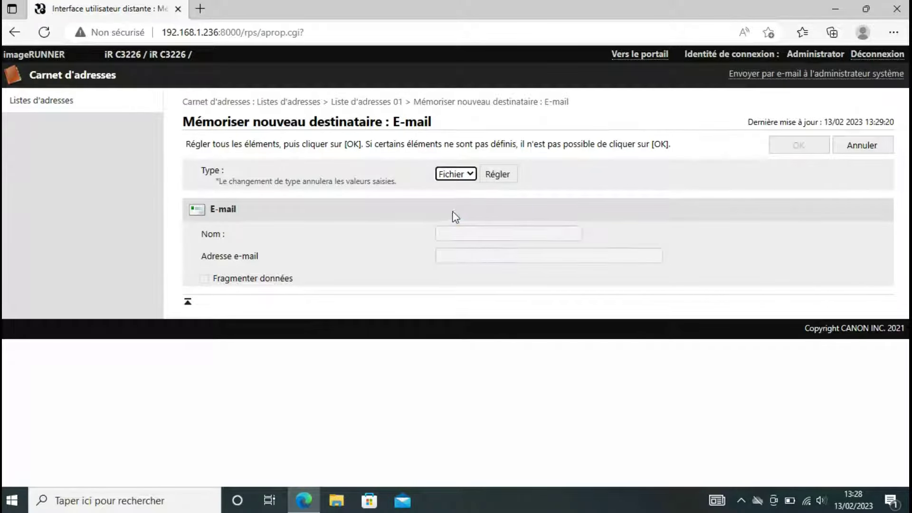
click(494, 175)
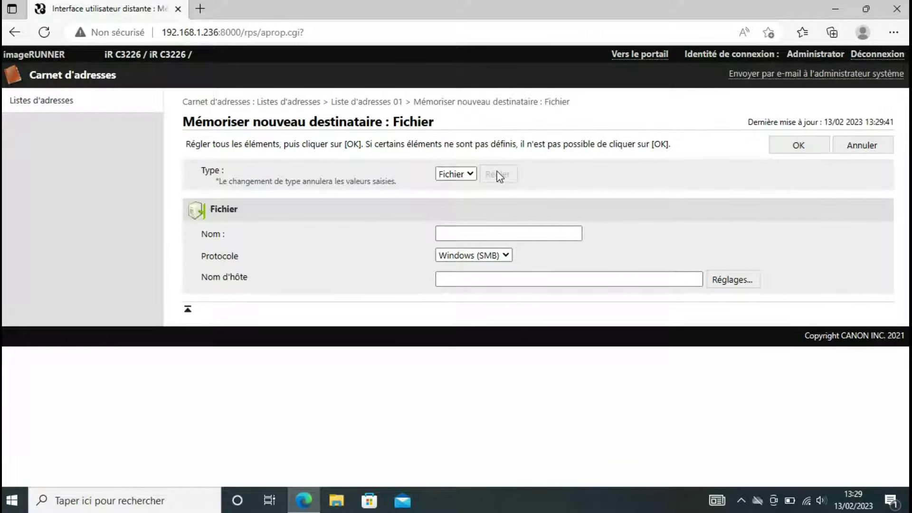
click(473, 234)
text(SCAN-IRT)
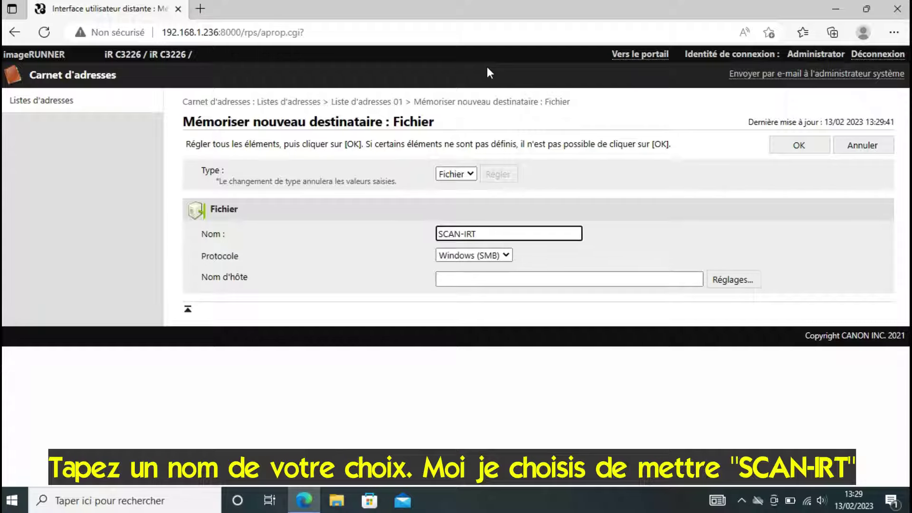
click(495, 278)
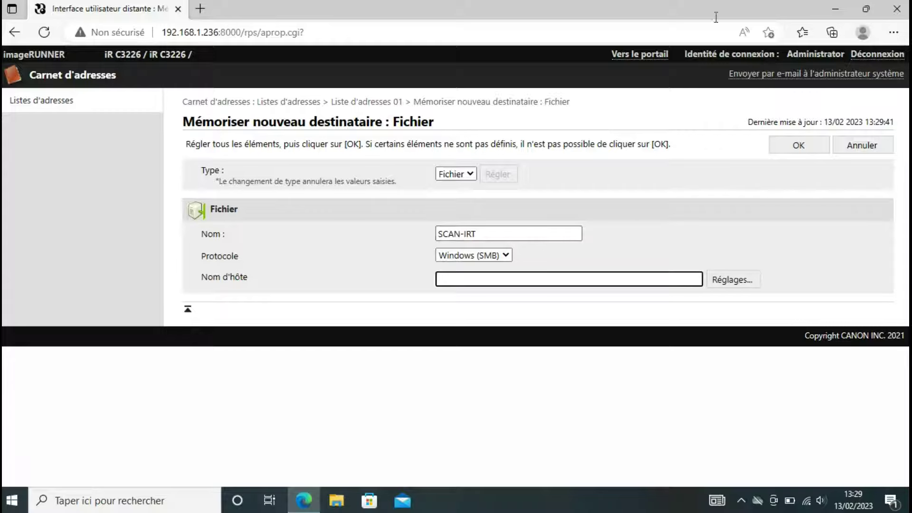
- Copy the network path \\Irt-pc\scans from the SCANS folder's Partage properties, then return to Edge
click(839, 8)
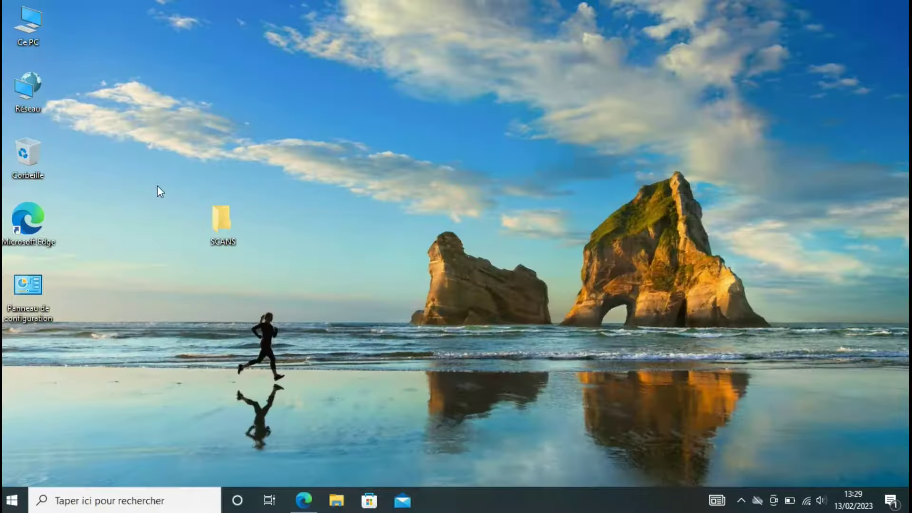
right_click(227, 225)
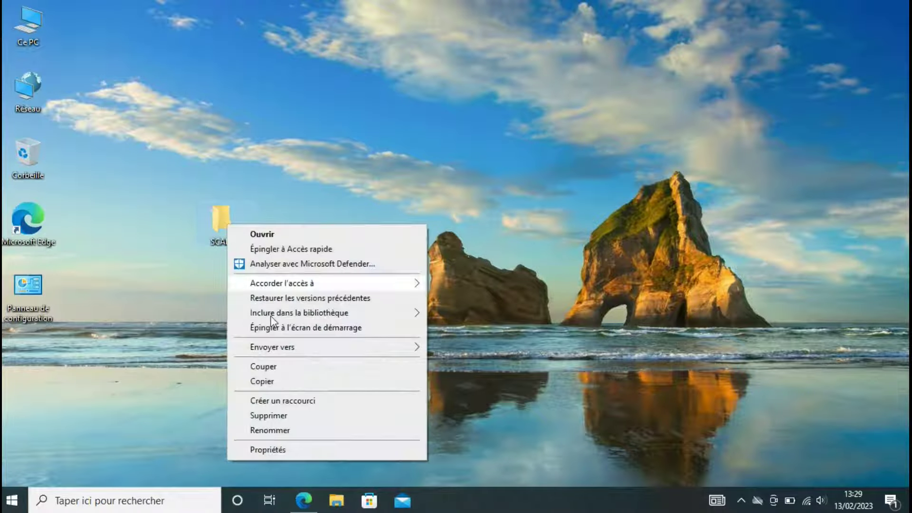
click(280, 451)
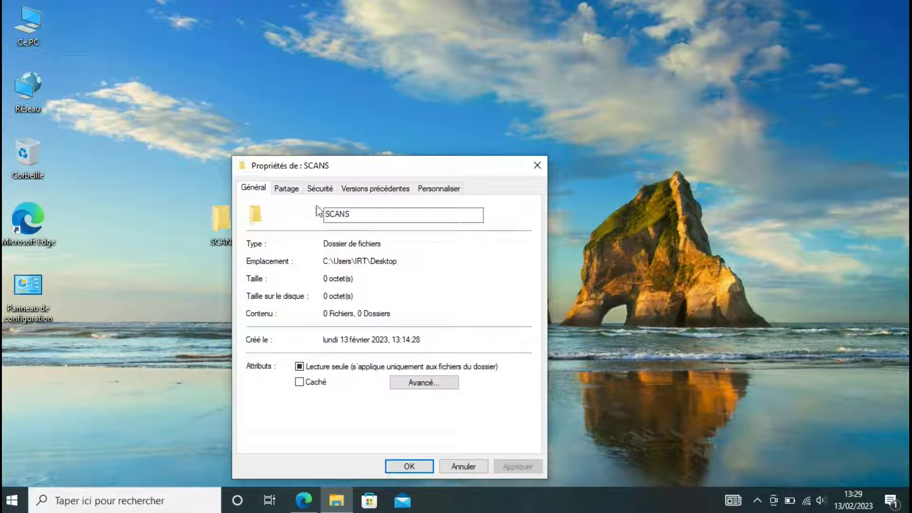
click(289, 190)
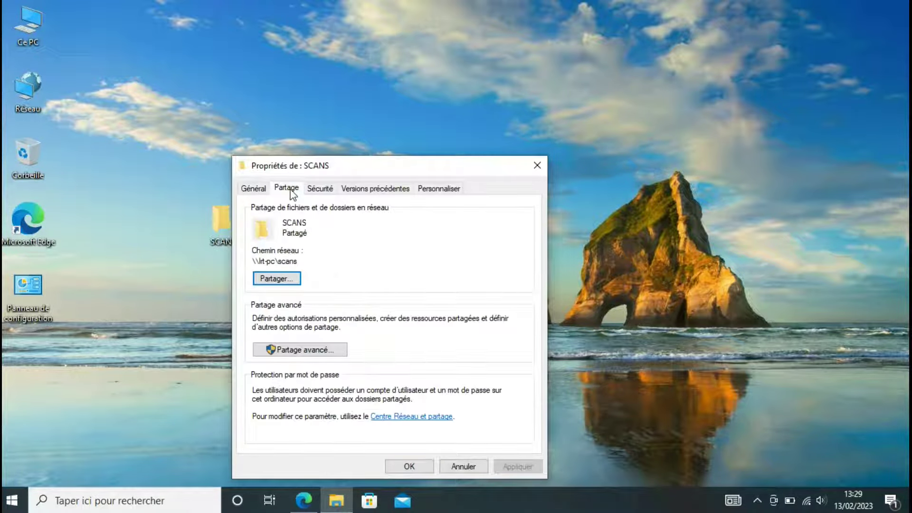
drag(298, 261, 250, 258)
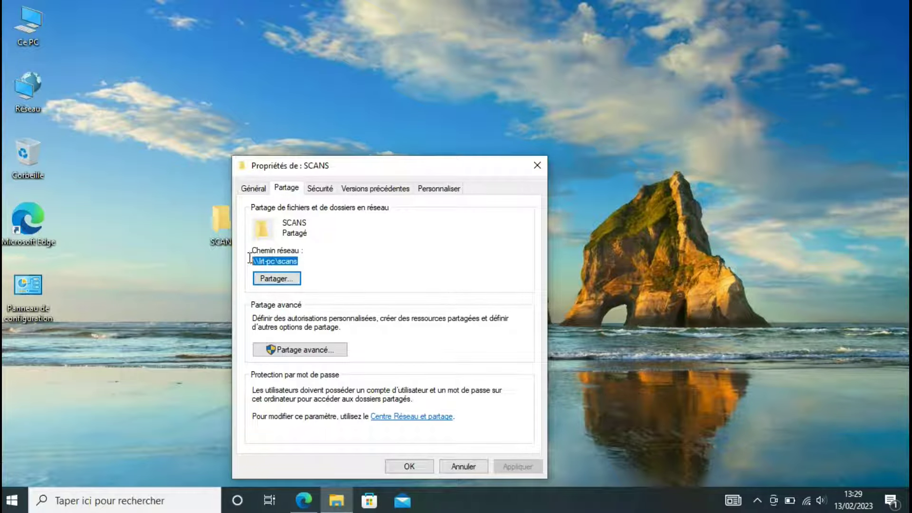
right_click(269, 263)
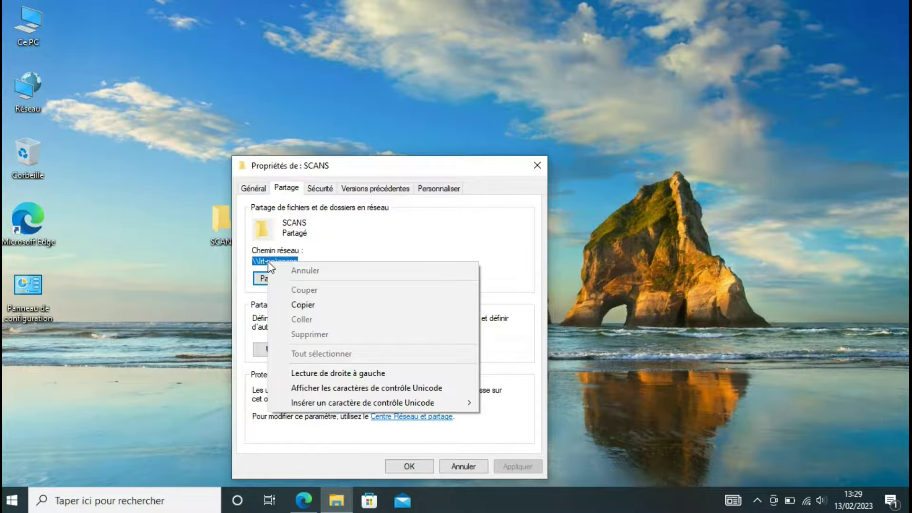
click(319, 306)
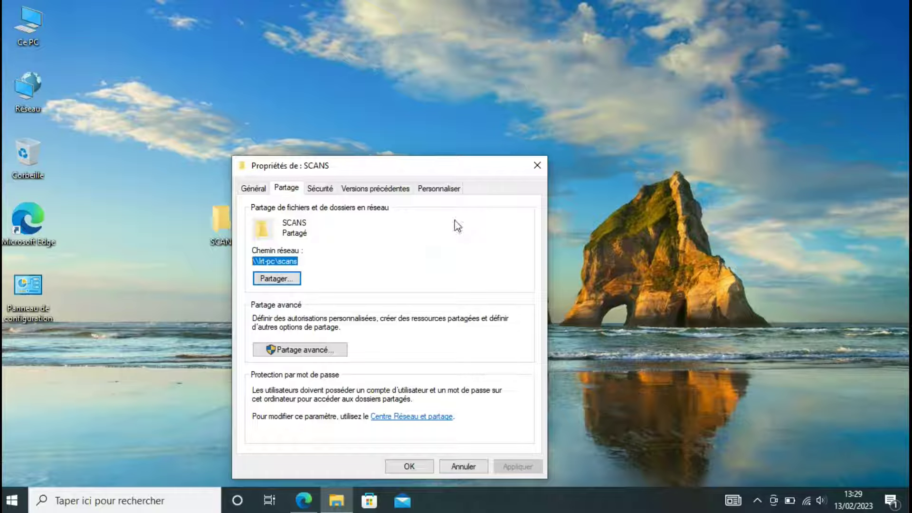
click(538, 165)
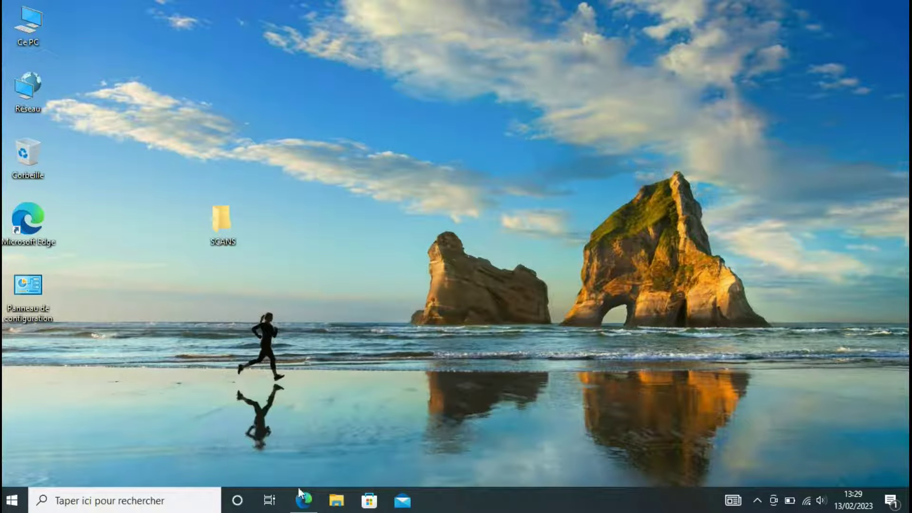
click(304, 499)
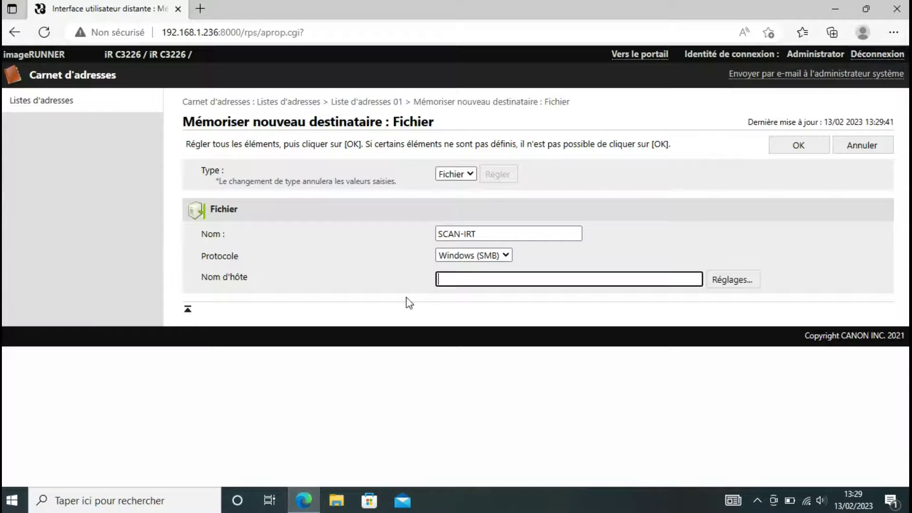
- Paste \\Irt-pc\scans as the host name and leave the folder path empty
right_click(452, 281)
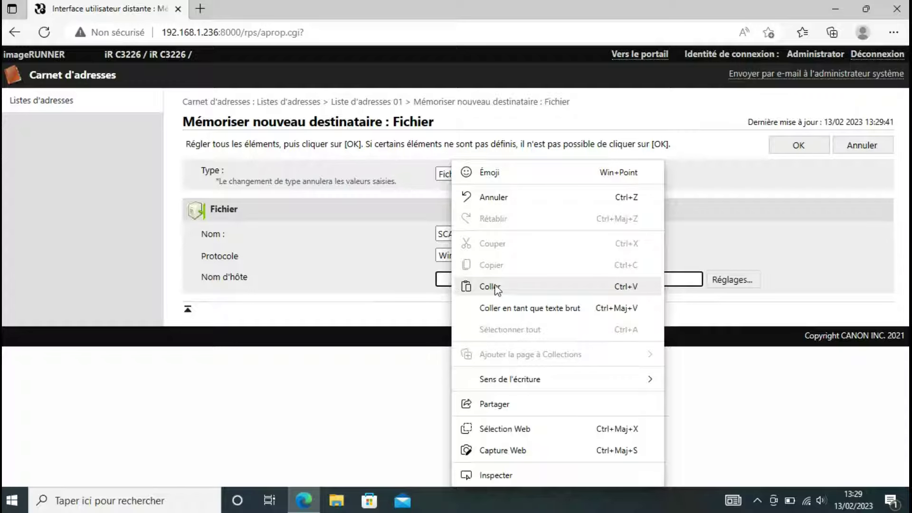
click(531, 293)
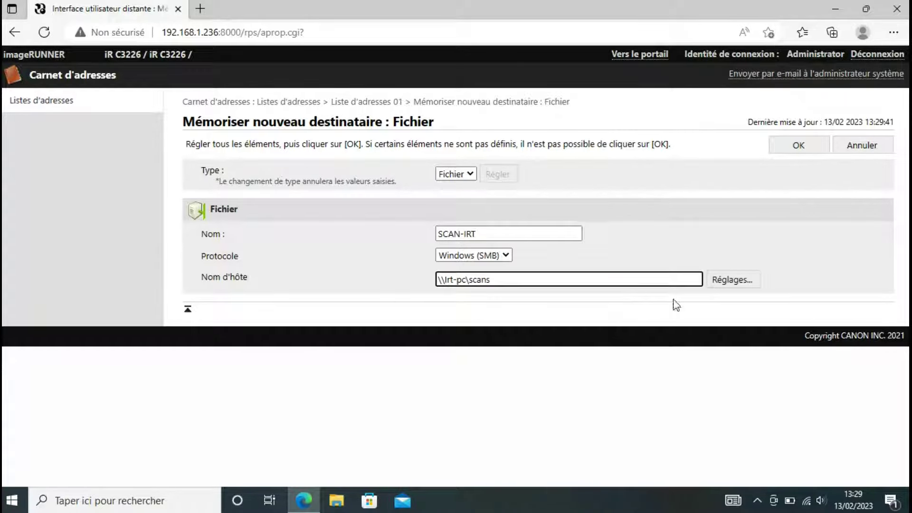
click(735, 282)
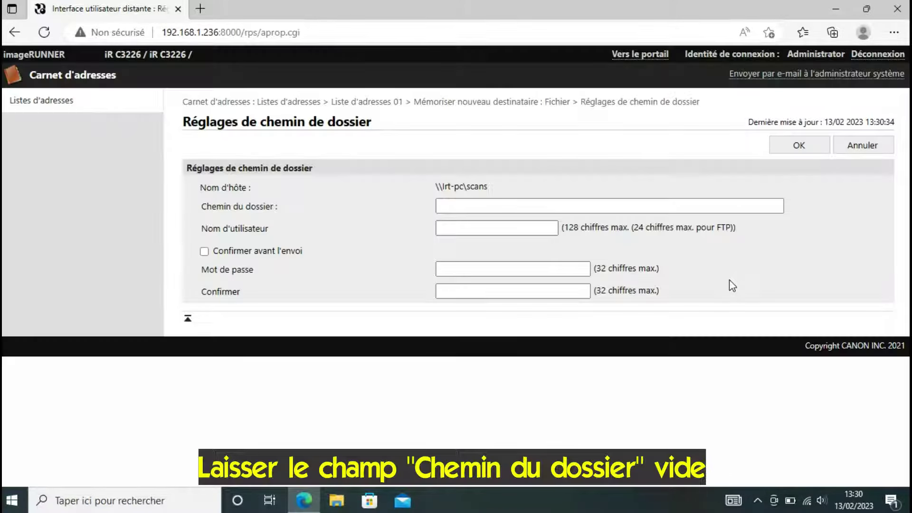
click(466, 207)
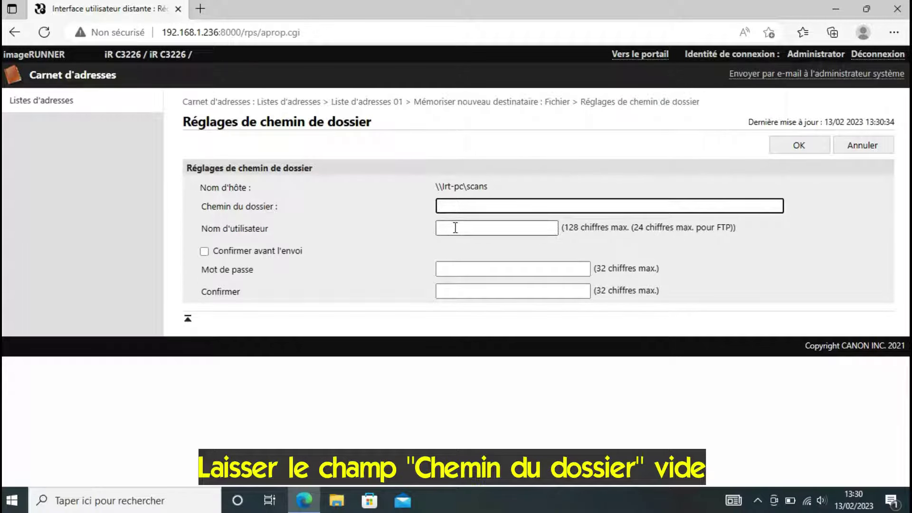
- Enter the scanning account's user name and password twice, then save the SCAN-IRT destination
click(464, 228)
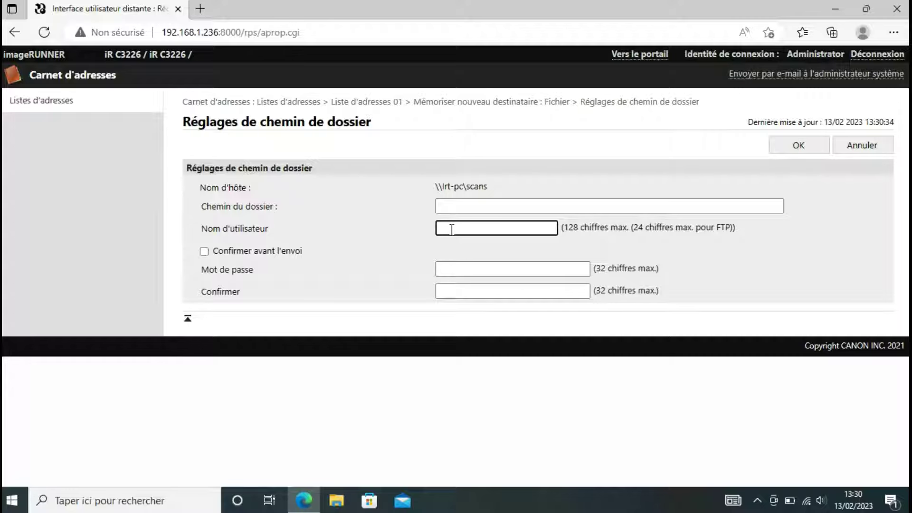
text(can)
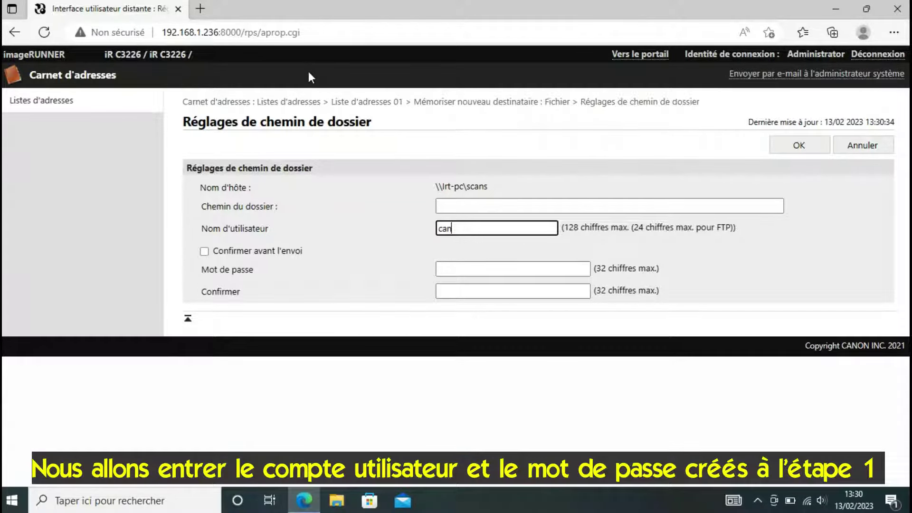
text(onscan)
click(471, 267)
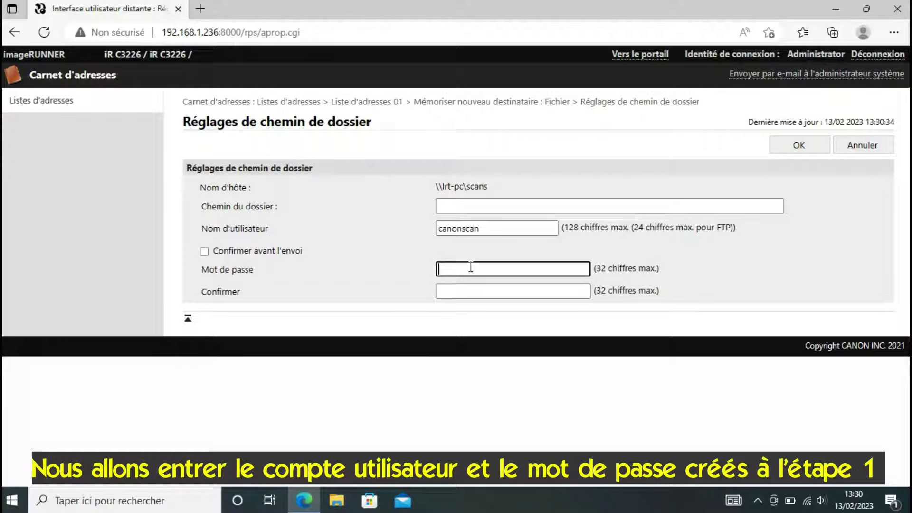
text(••••••••••••)
click(443, 294)
text(•••)
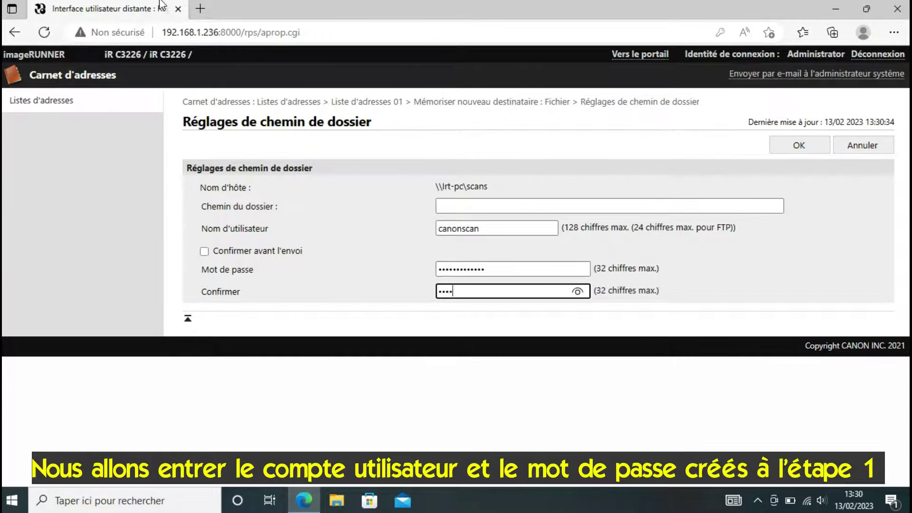
text(•••••••••)
click(786, 151)
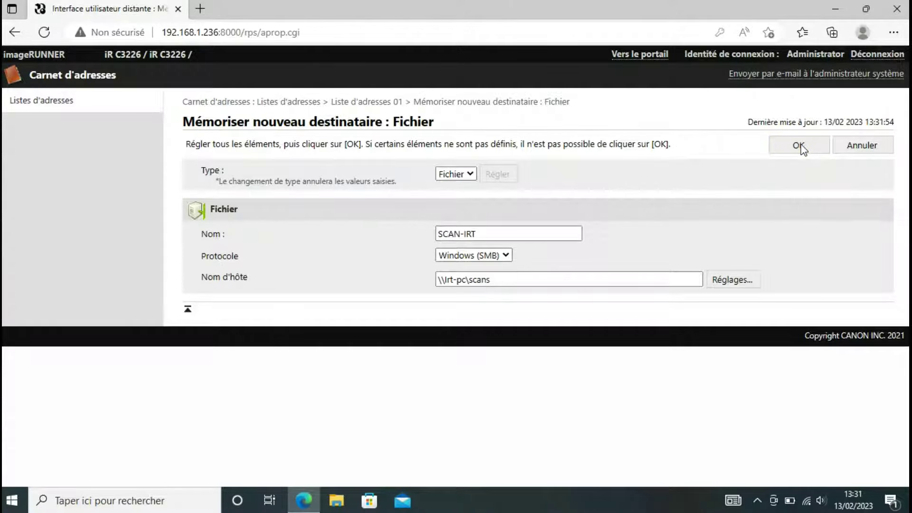
click(800, 146)
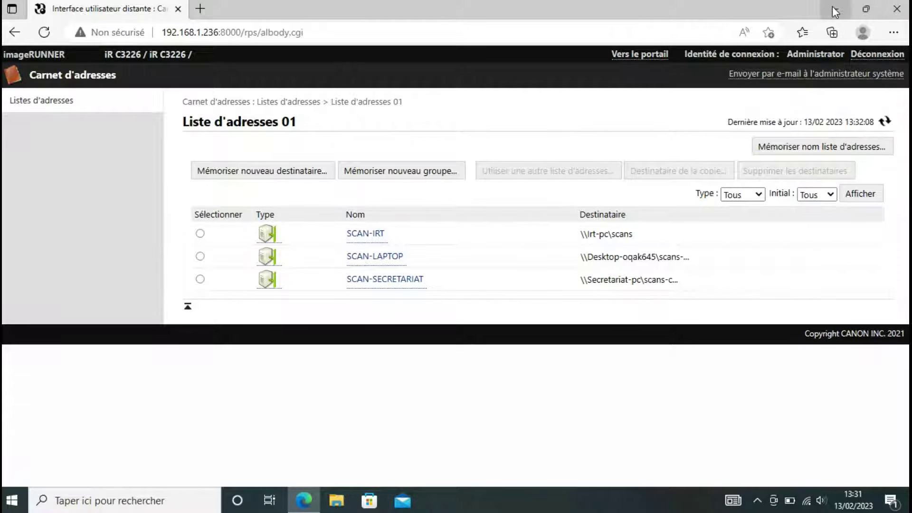
- Minimise Edge and open the desktop SCANS folder to confirm it is empty
click(835, 8)
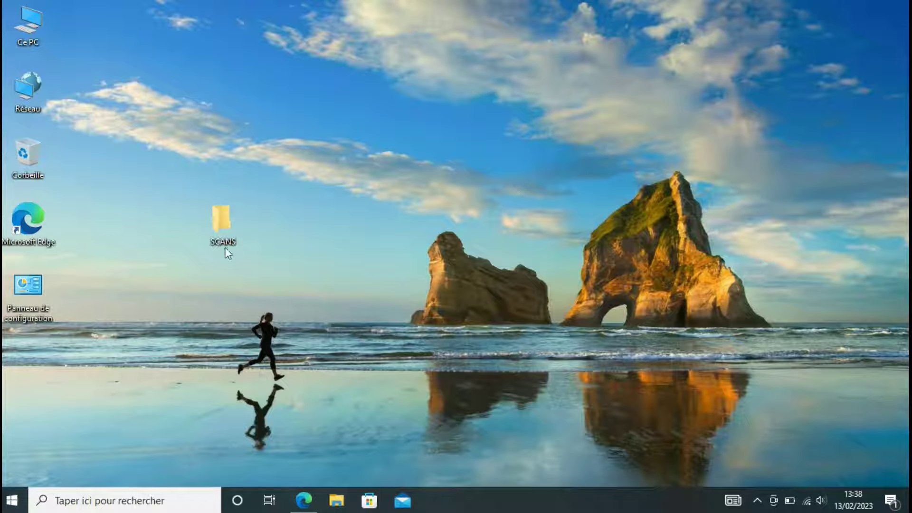
double_click(224, 223)
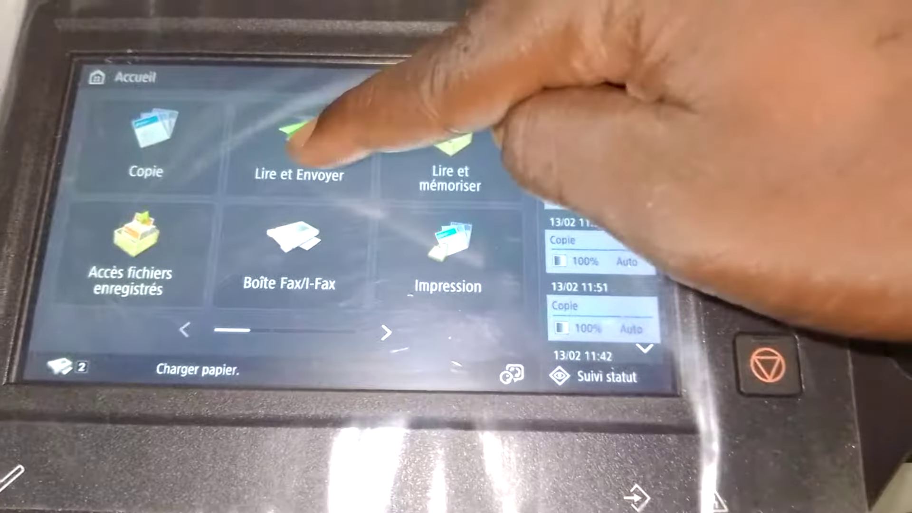
- Start a Lire et Envoyer job on the copier with SCAN-IRT picked from the address book
click(304, 142)
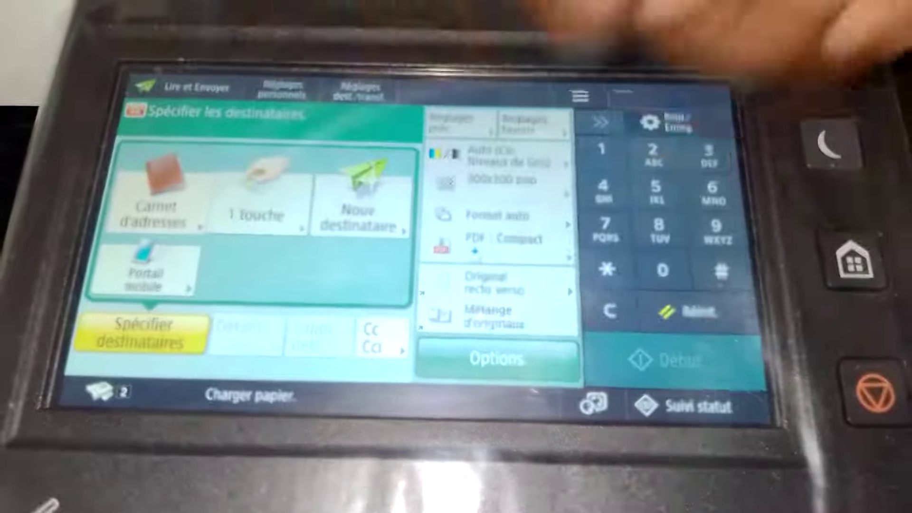
click(154, 204)
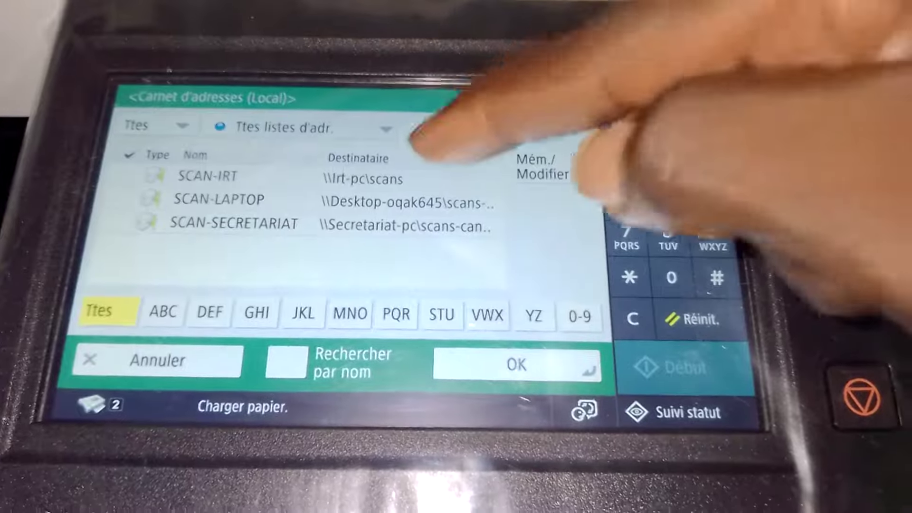
click(362, 178)
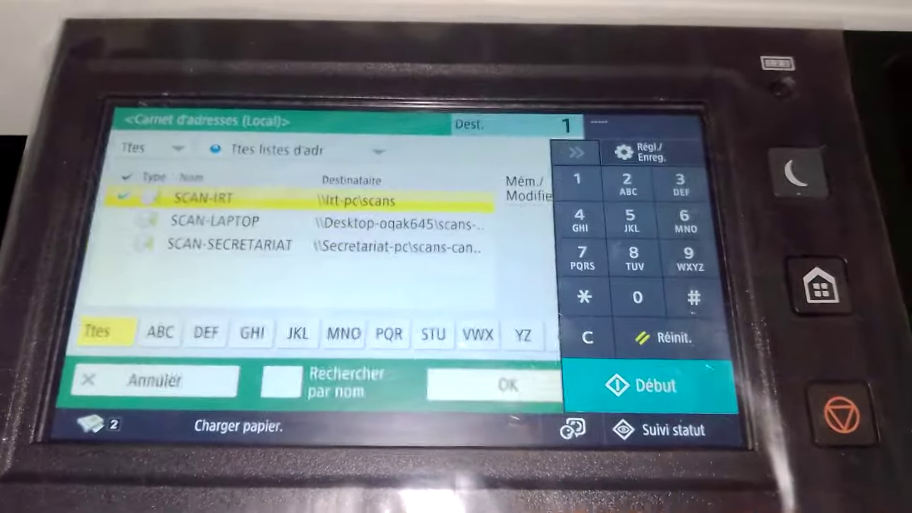
click(494, 384)
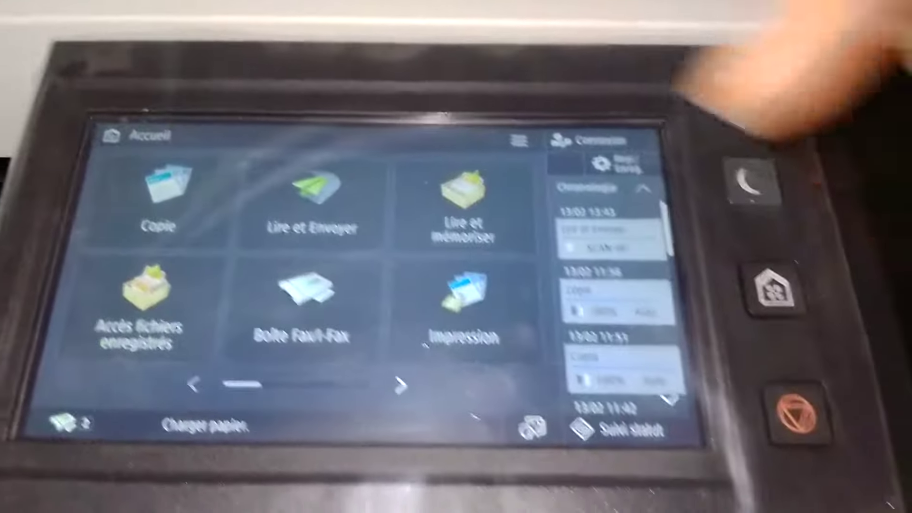
- Send a second scan from the glass and view the Envoi job log
click(312, 199)
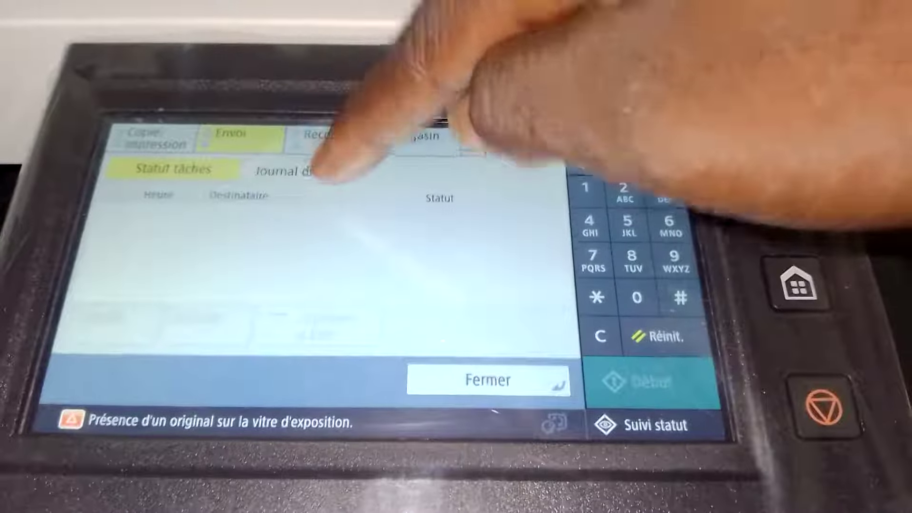
click(315, 172)
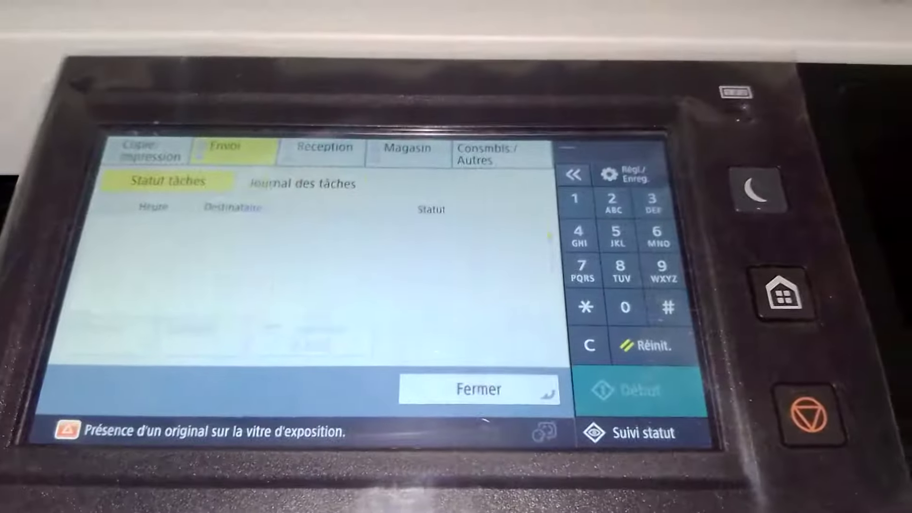